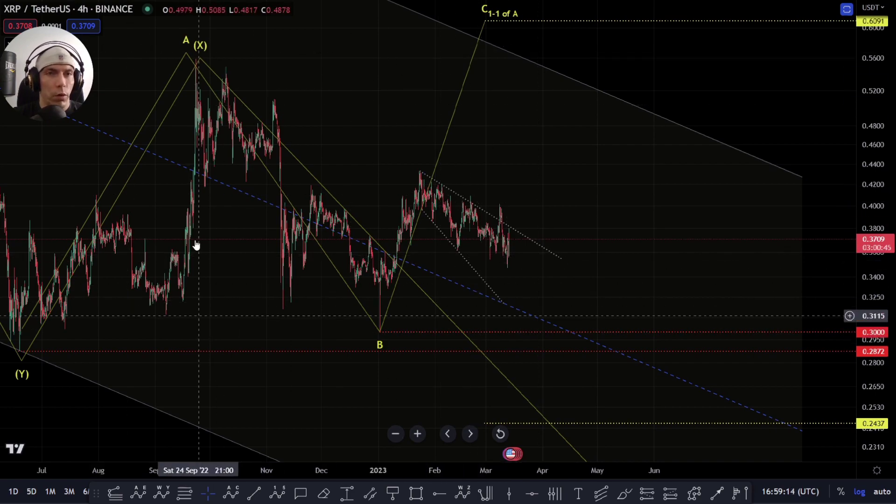
Brush a path from B over the January high and March low up to the 0.6091 target, and delete it
drag(352, 180, 406, 194)
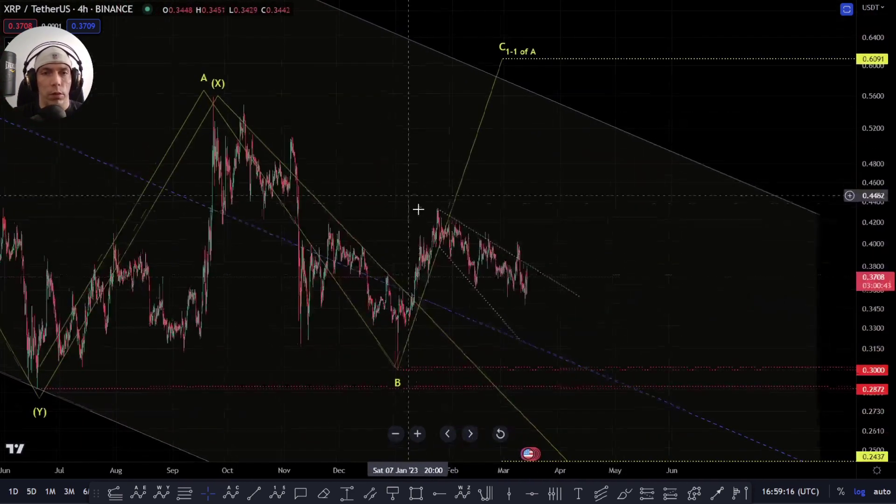
drag(872, 216, 872, 299)
drag(392, 174, 400, 168)
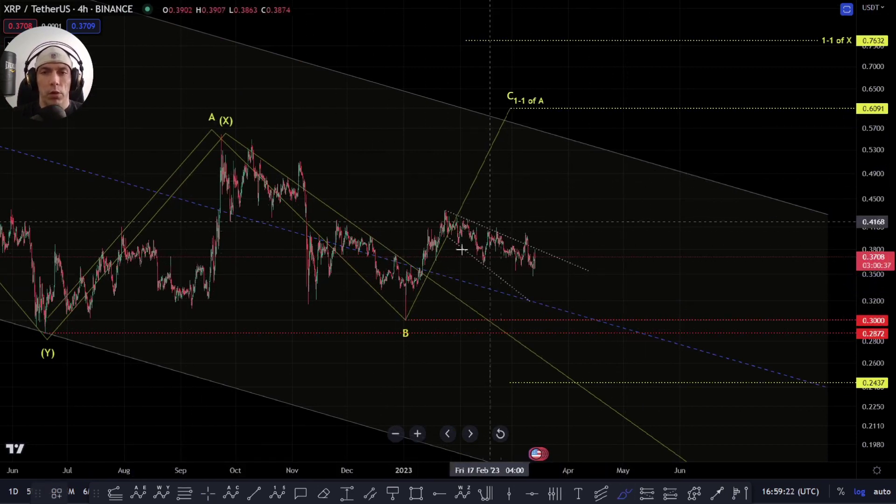
drag(404, 310, 460, 199)
drag(540, 275, 577, 106)
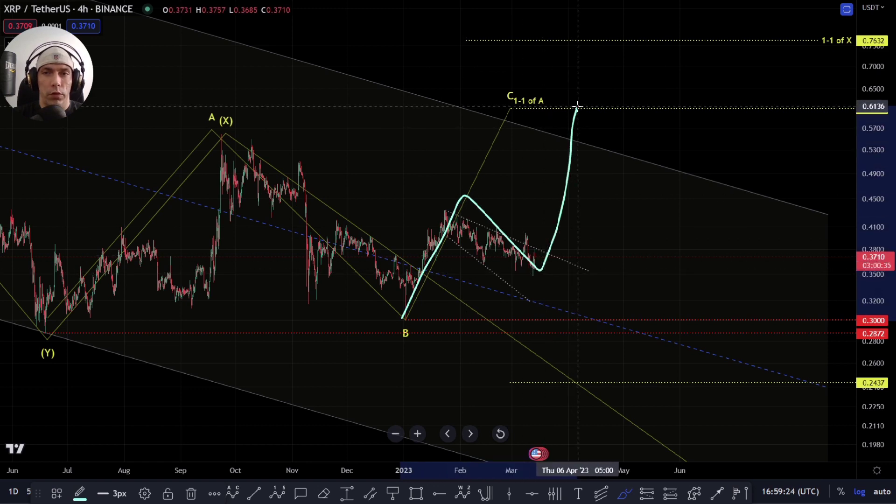
key(Delete)
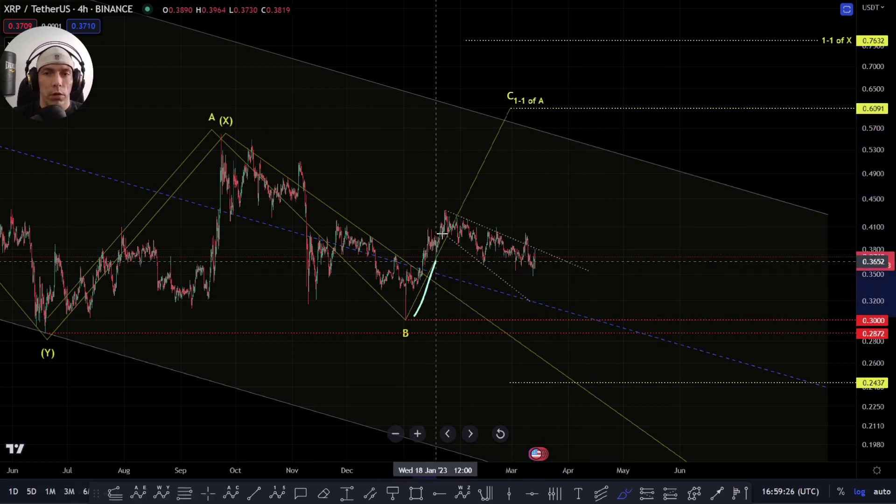
Brush a path from B over the wedge up to the 0.7632 "1-1 of X" level, and delete it
drag(441, 243, 449, 215)
mouse_move(528, 273)
mouse_down()
mouse_move(535, 105)
mouse_move(595, 38)
mouse_up()
key(Delete)
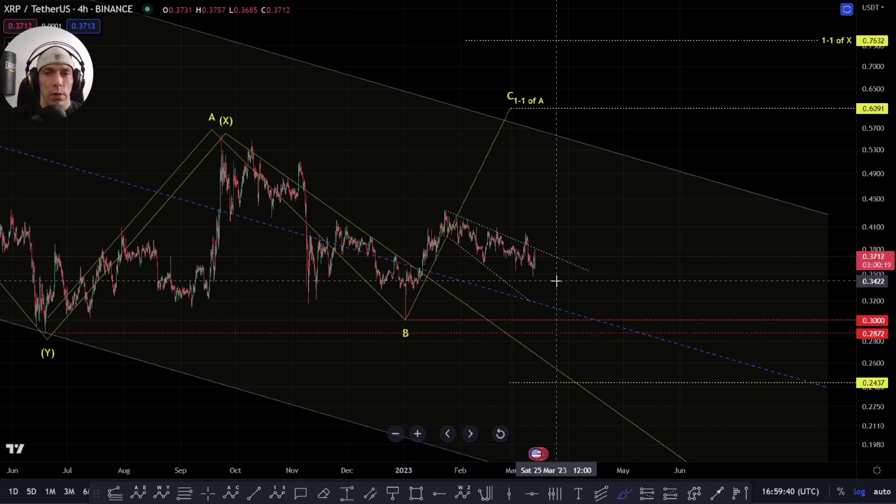
Circle the A/(X) high and the C target with the brush, and remove the marks
drag(872, 224, 872, 144)
mouse_move(271, 66)
mouse_down()
mouse_move(219, 124)
mouse_move(263, 70)
mouse_up()
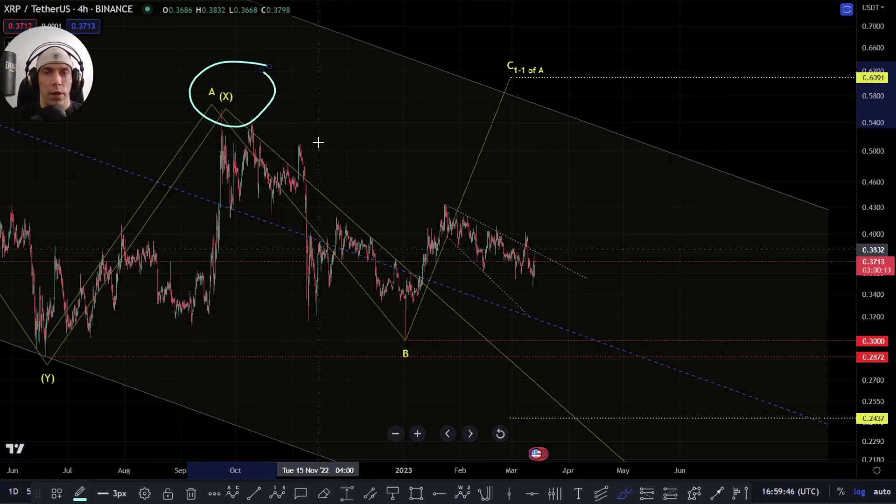
key(Delete)
mouse_move(536, 71)
mouse_down()
mouse_move(452, 123)
mouse_move(556, 76)
mouse_up()
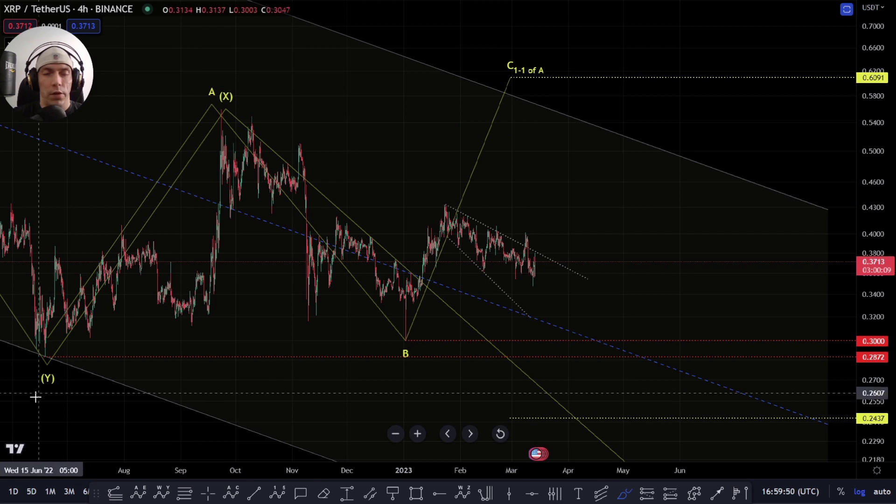
Brush the swings from (Y) through A and B to about 0.47 with a drop to about 0.2355, and undo all strokes
mouse_move(46, 358)
mouse_down()
mouse_move(150, 290)
mouse_move(216, 110)
mouse_move(383, 328)
mouse_move(458, 199)
mouse_move(535, 285)
mouse_up()
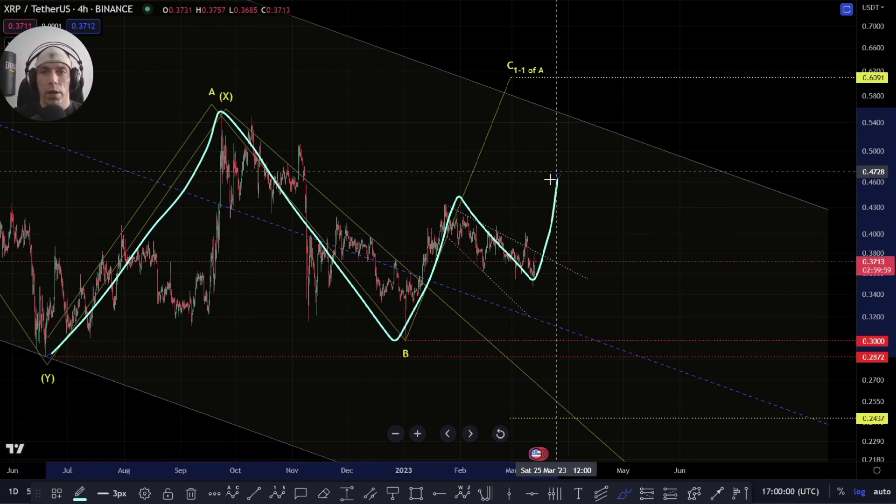
mouse_move(407, 332)
mouse_down()
mouse_move(443, 242)
mouse_move(529, 277)
mouse_move(569, 173)
mouse_move(574, 200)
mouse_move(624, 206)
mouse_move(659, 293)
mouse_move(700, 245)
mouse_move(721, 173)
mouse_move(798, 431)
mouse_up()
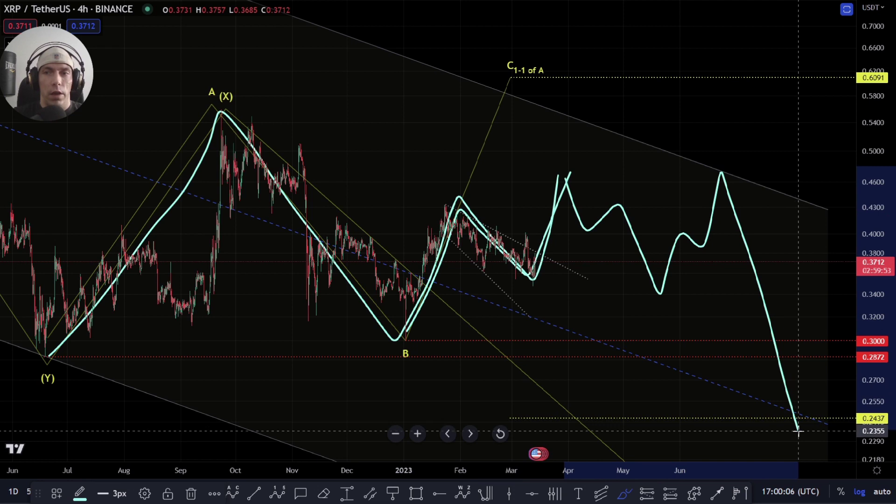
key(ctrl+z)
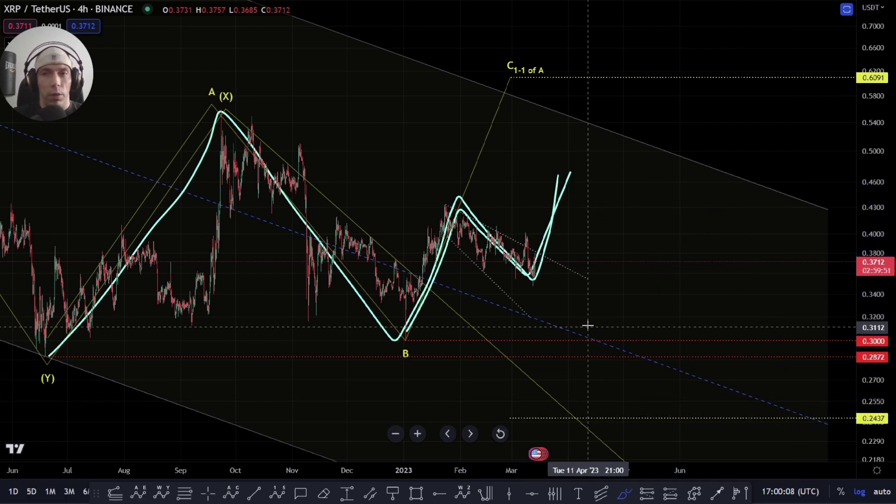
key(ctrl+z)
key(ctrl+z)
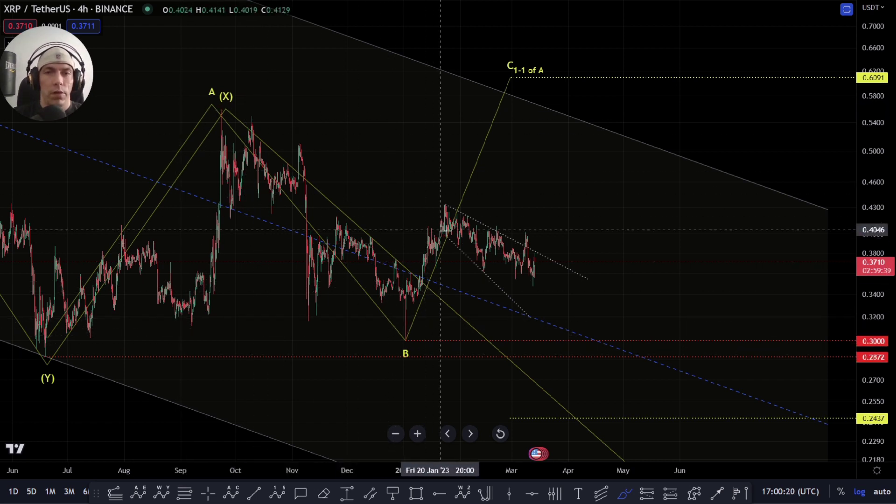
Brush a three-leg rise from B to about 0.46 and a zigzag decline with a rebound after it, and undo both strokes
mouse_move(402, 334)
mouse_down()
mouse_move(462, 228)
mouse_move(540, 287)
mouse_move(572, 178)
mouse_up()
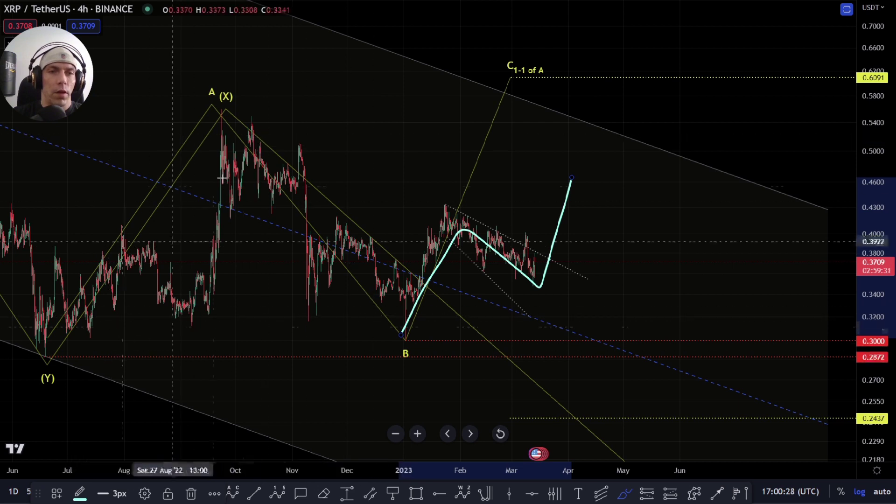
mouse_move(577, 186)
mouse_down()
mouse_move(628, 206)
mouse_move(670, 306)
mouse_move(693, 215)
mouse_up()
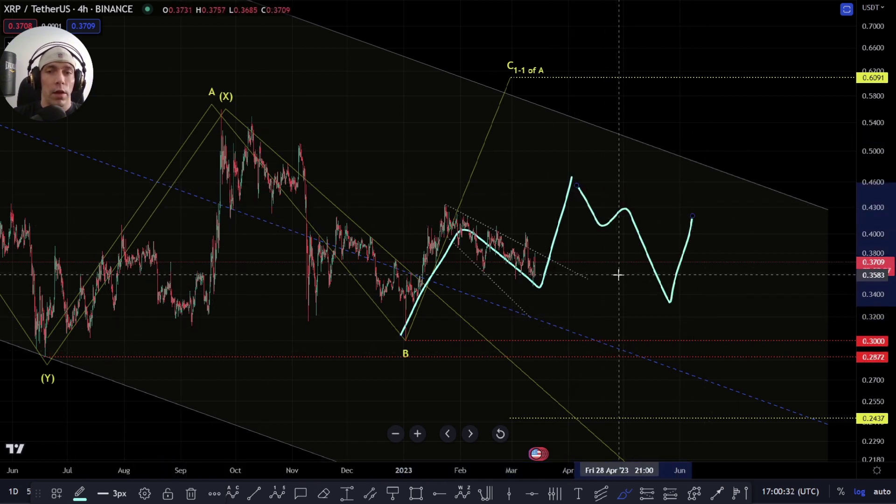
key(ctrl+z)
key(ctrl+z)
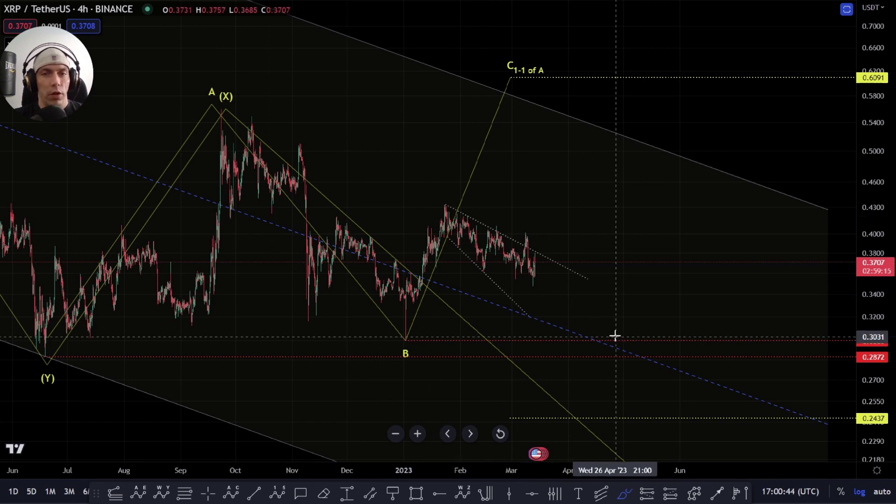
Brush two strokes over the empty April area ahead of price, deleting each one
drag(615, 335, 573, 247)
key(Delete)
drag(618, 290, 577, 271)
key(Delete)
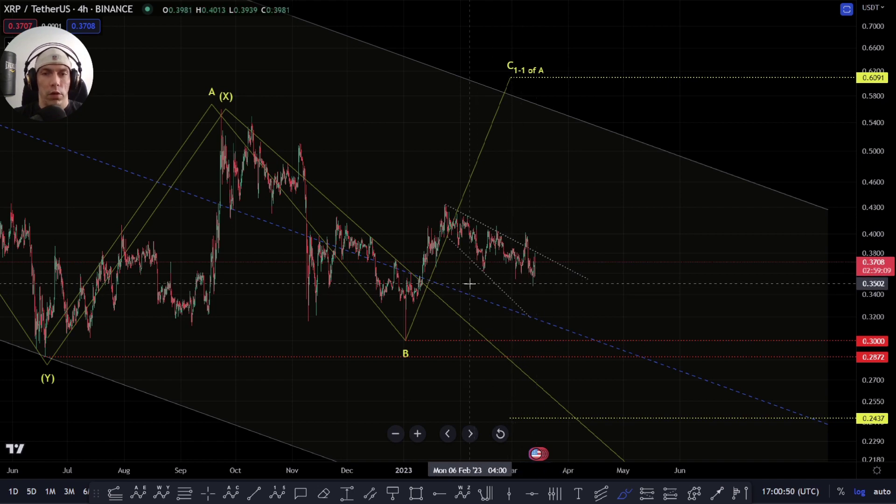
Draw a Fibonacci retracement from the B low at 0.3000 to the January high at 0.4330 and shift it over the March candles
scroll(508, 304, up, 3)
drag(873, 420, 872, 358)
right_click(519, 293)
click(467, 242)
scroll(481, 241, up, 3)
drag(481, 242, 520, 182)
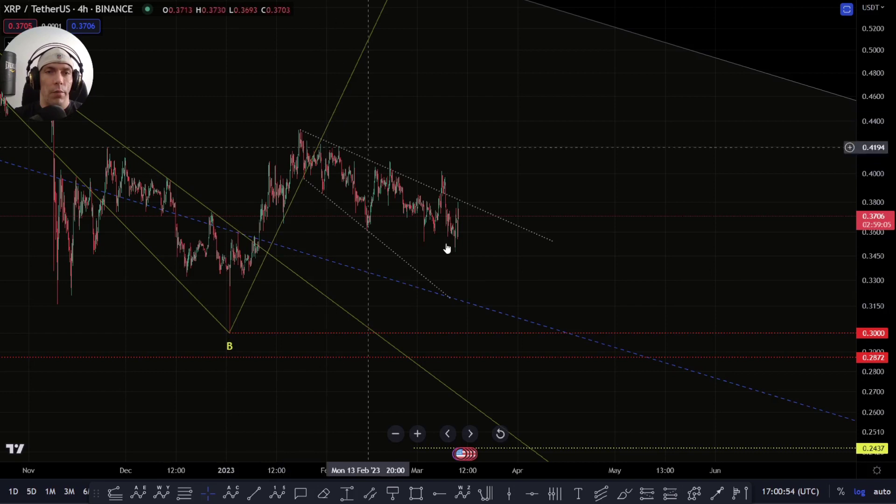
click(189, 498)
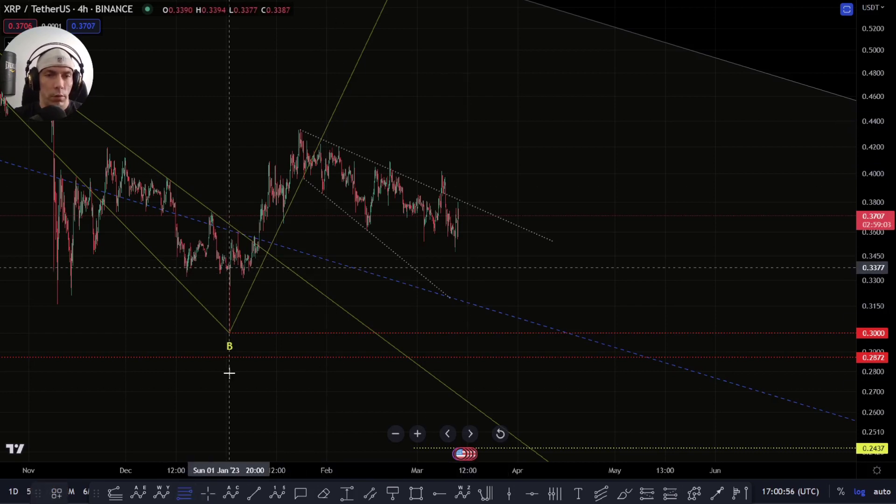
scroll(231, 375, up, 2)
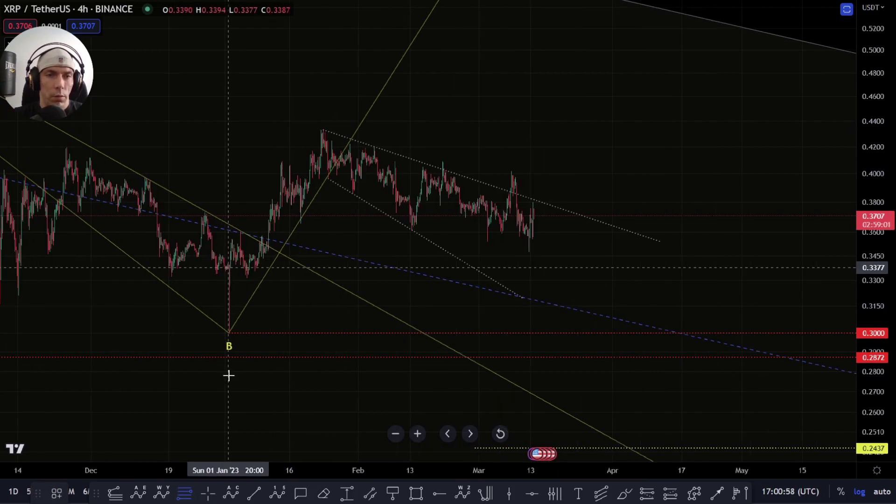
click(230, 376)
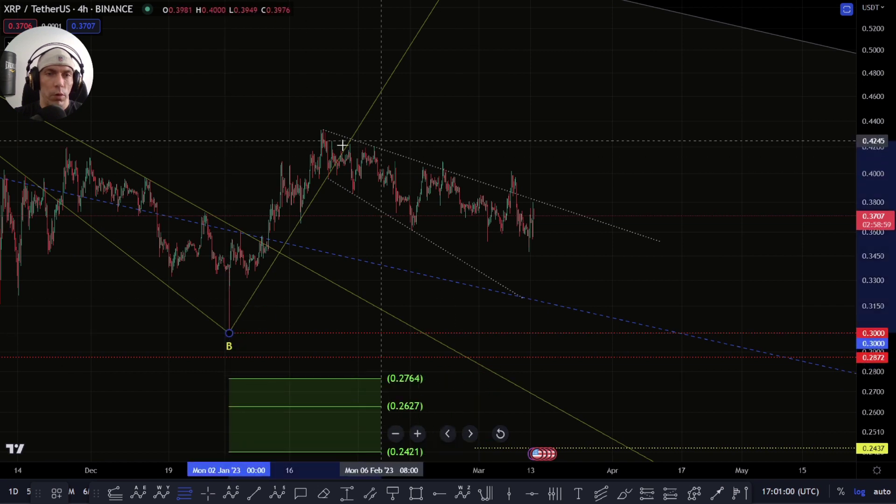
click(57, 493)
click(106, 491)
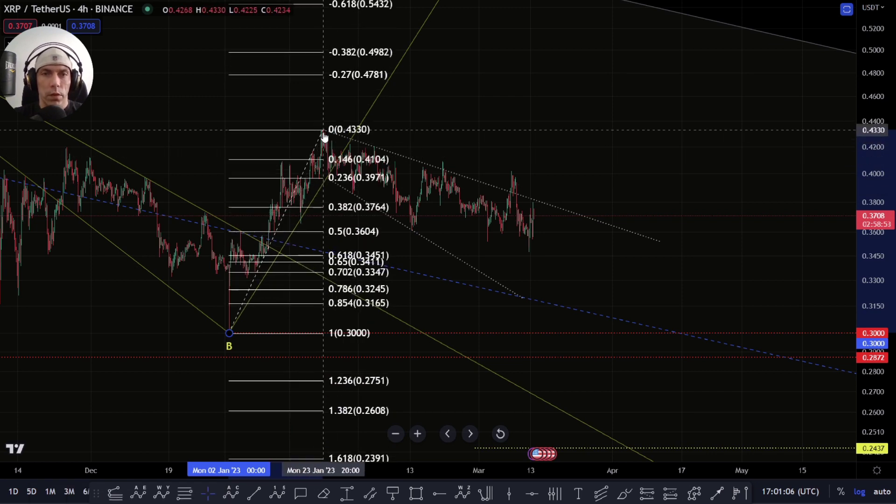
drag(334, 254, 576, 254)
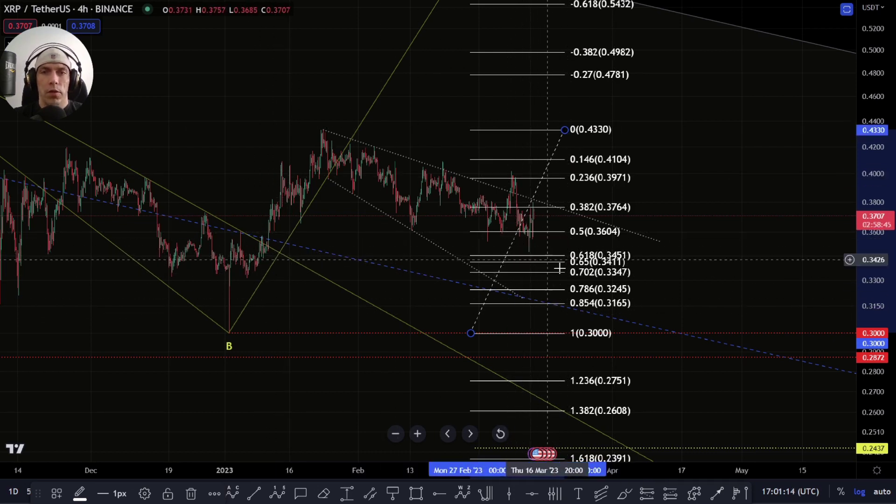
Brush a path from B over the January high and down to the 0.618 zone, rising to about 0.48, and delete it
click(624, 494)
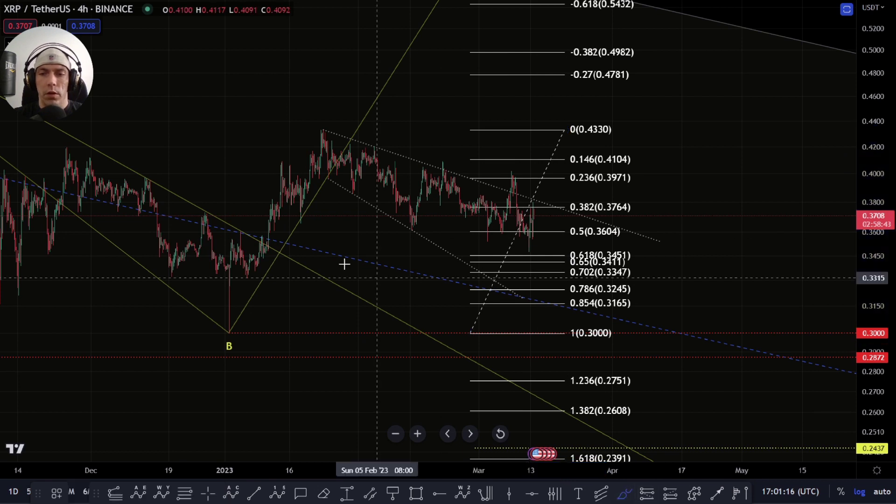
mouse_move(230, 327)
mouse_down()
mouse_move(344, 135)
mouse_move(514, 252)
mouse_move(597, 72)
mouse_up()
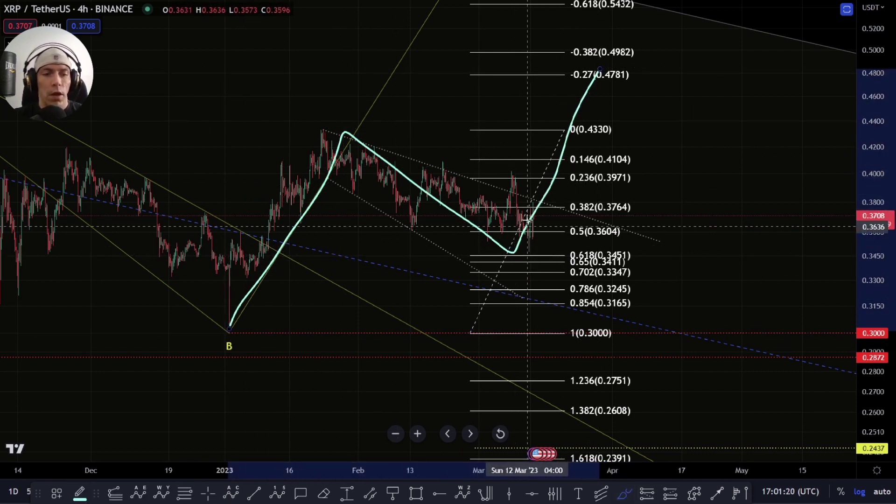
key(Delete)
Undo the shift of the Fibonacci retracement and delete the retracement from the chart
key(ctrl+z)
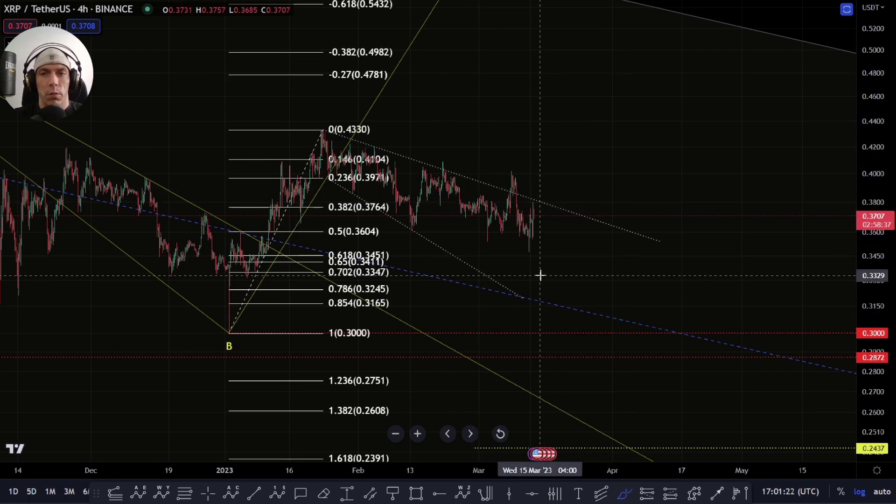
click(366, 263)
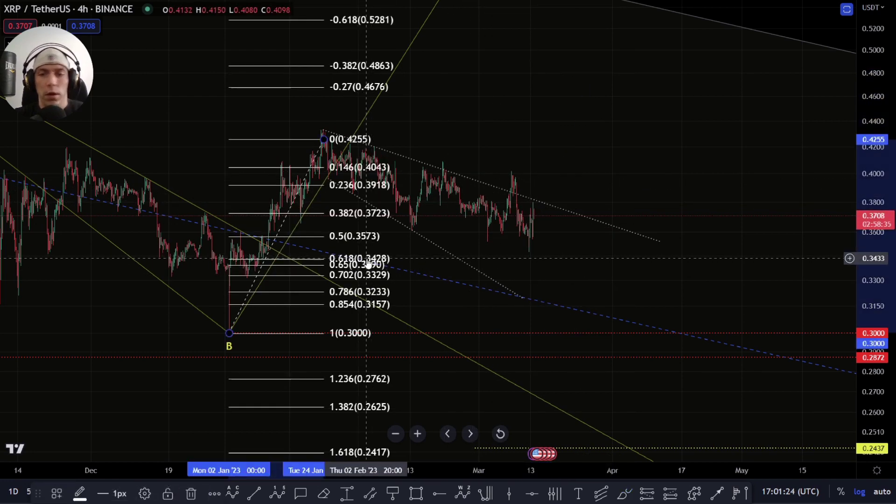
key(Delete)
Make the hidden MICRO CORRECTIVE UP drawing group visible through the chart's object tree
scroll(439, 260, down, 3)
drag(730, 140, 657, 224)
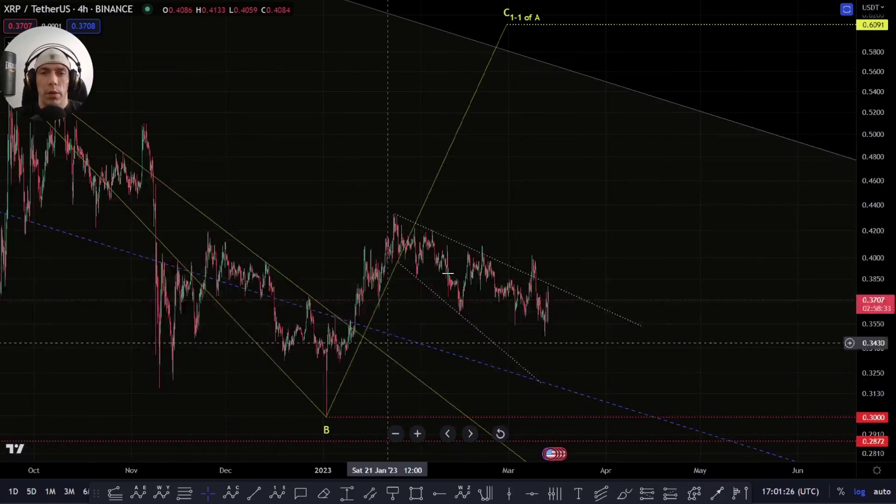
drag(622, 182, 578, 127)
right_click(582, 196)
click(630, 377)
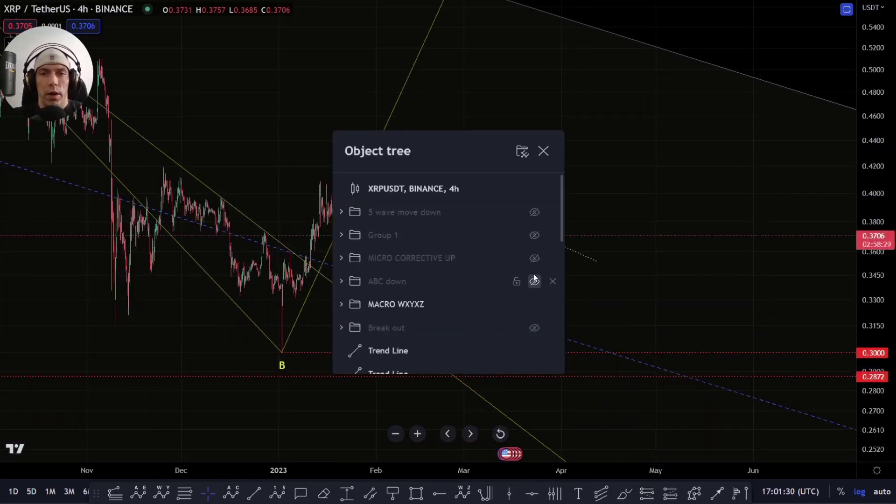
scroll(533, 273, down, 1)
scroll(532, 257, up, 1)
click(533, 256)
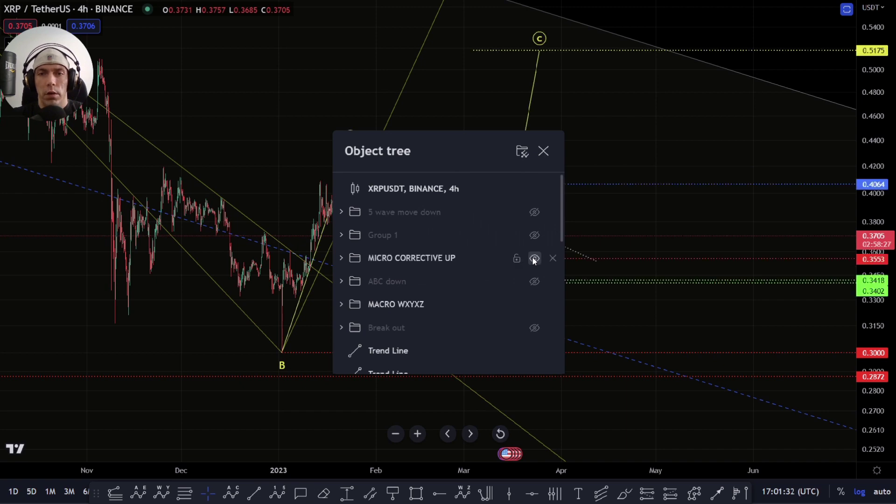
key(Escape)
Move the circled b point of the a-b-c pattern back to about 9 March 2023 near 0.3472
scroll(503, 364, up, 5)
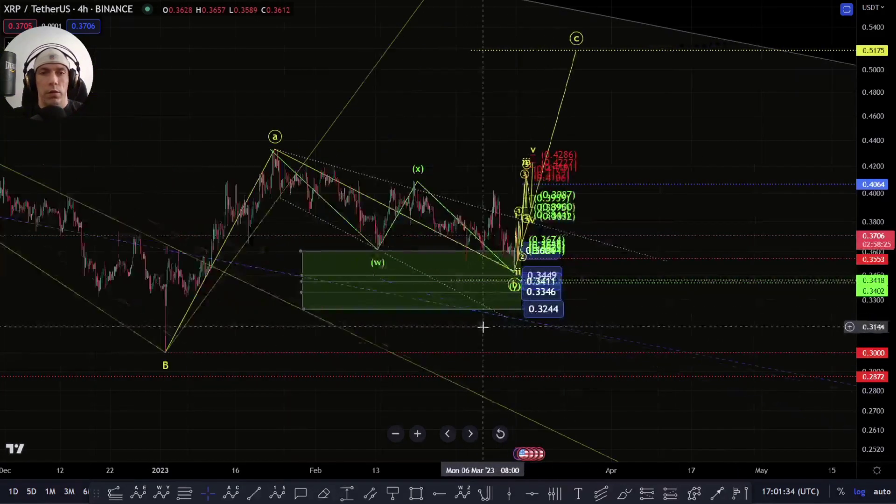
scroll(528, 266, up, 1)
scroll(504, 266, down, 3)
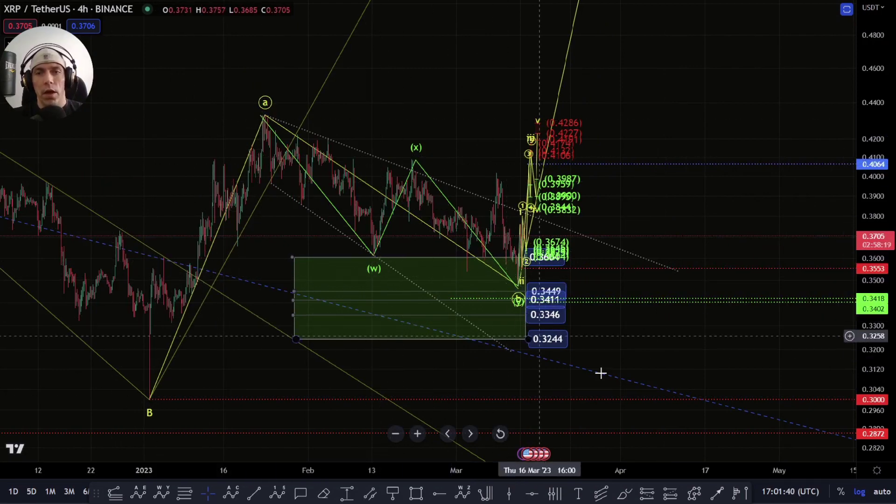
scroll(481, 381, up, 3)
scroll(481, 380, up, 5)
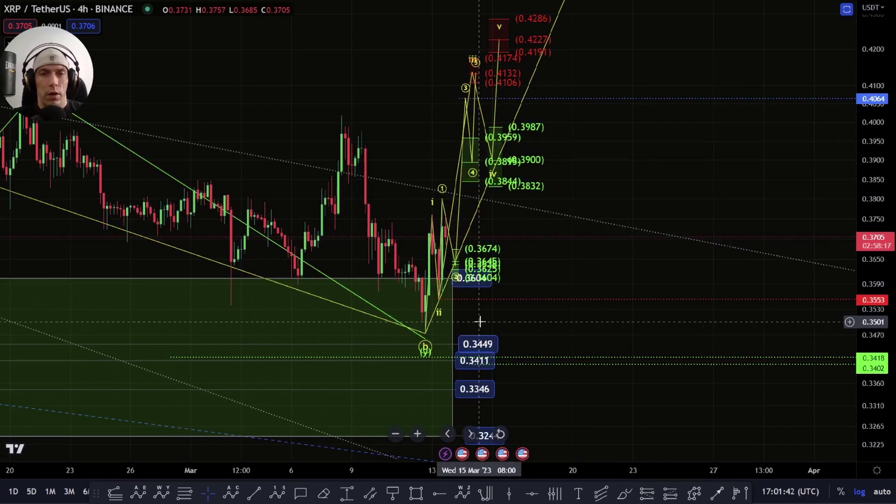
click(444, 324)
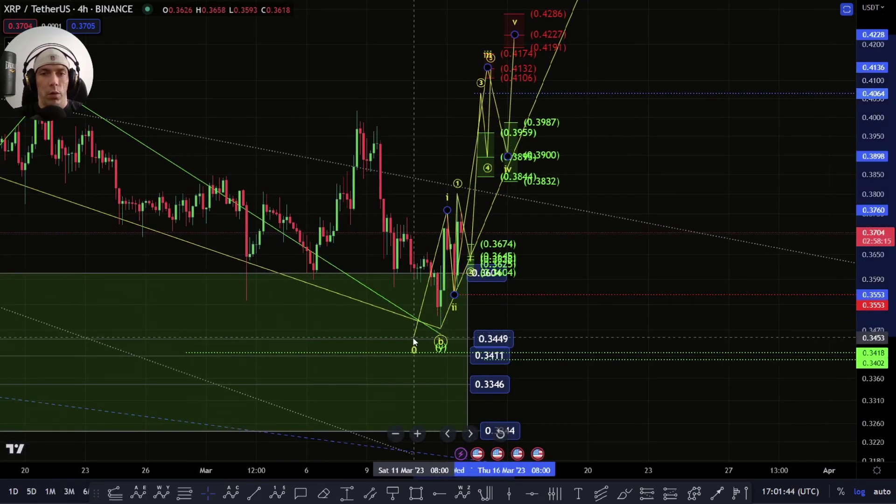
drag(440, 329, 379, 332)
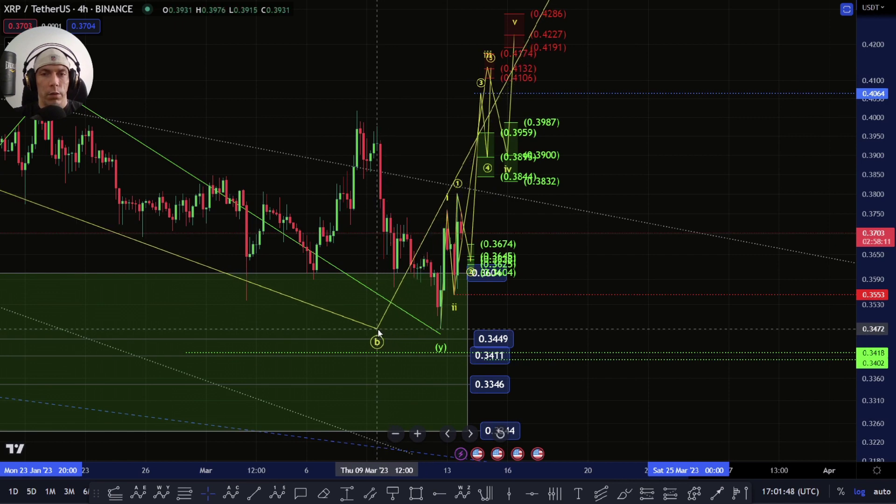
scroll(588, 317, down, 5)
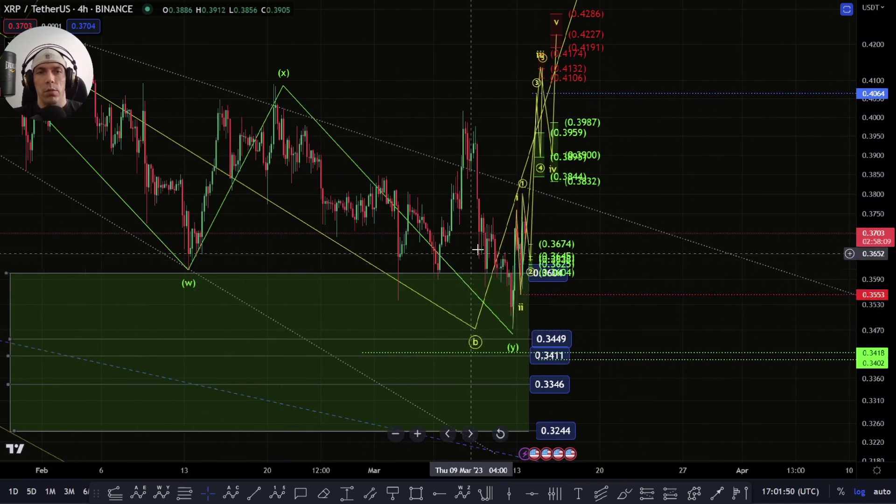
scroll(470, 256, down, 2)
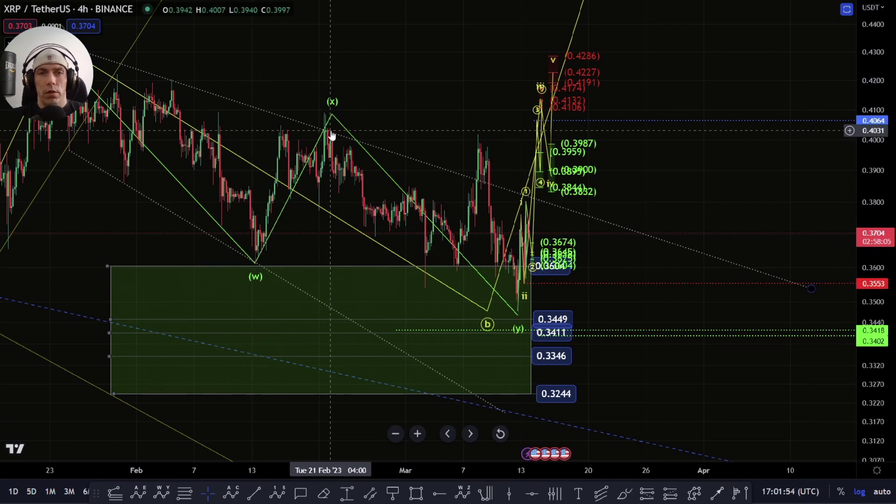
Switch the XRP/TetherUS chart to the 1h timeframe and frame the micro wave count around 13 March
click(532, 319)
click(658, 295)
scroll(657, 295, up, 5)
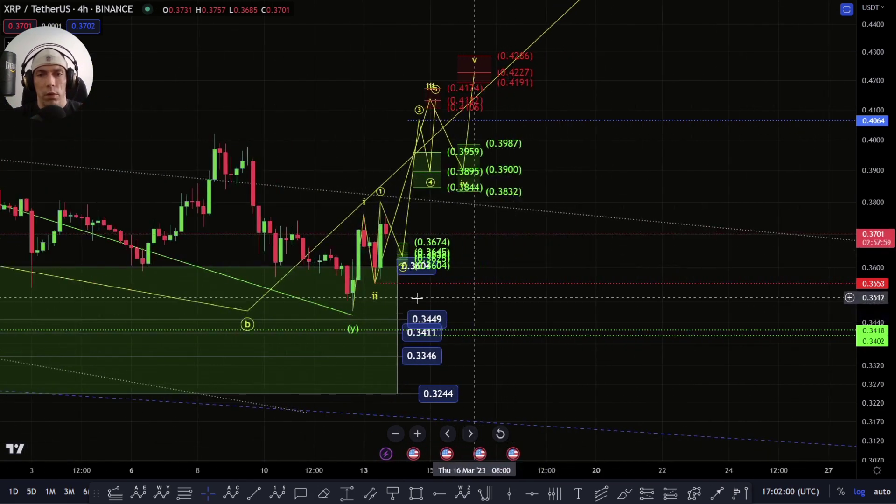
text(1h)
key(Return)
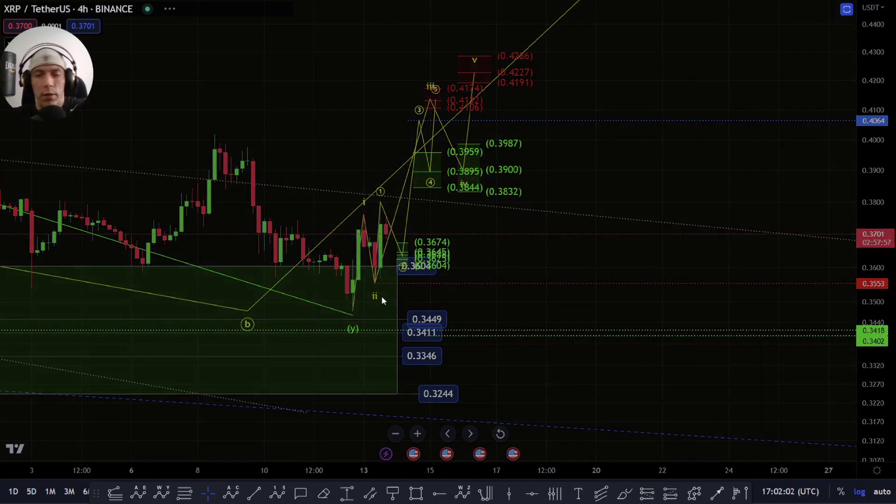
drag(881, 344, 880, 70)
drag(584, 275, 555, 217)
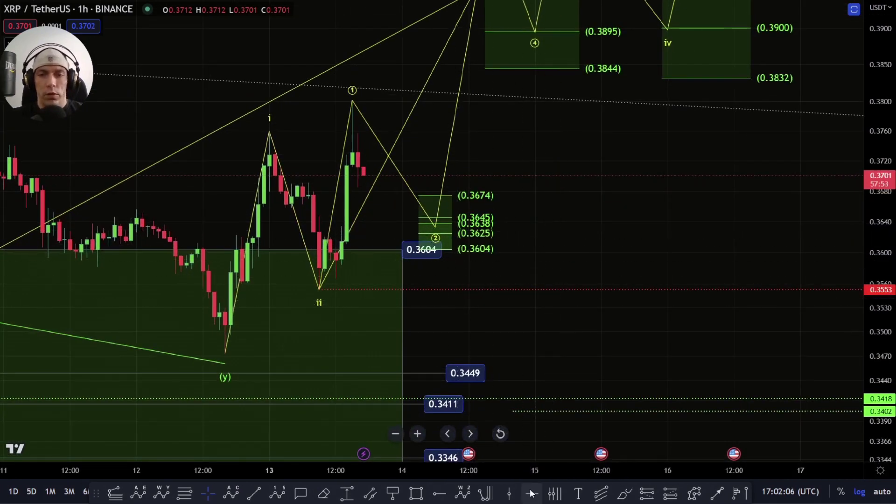
Place a horizontal ray starting at the 12 March low near 0.3473, above the (y) label
click(440, 494)
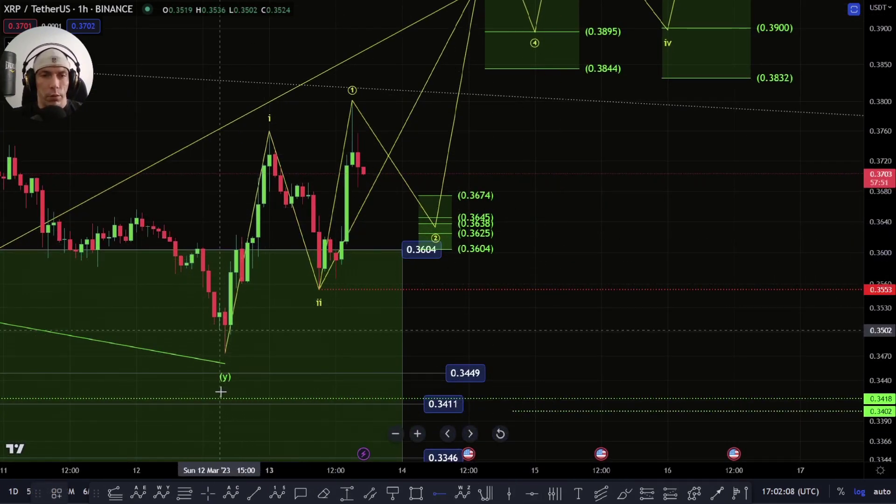
drag(421, 310, 405, 379)
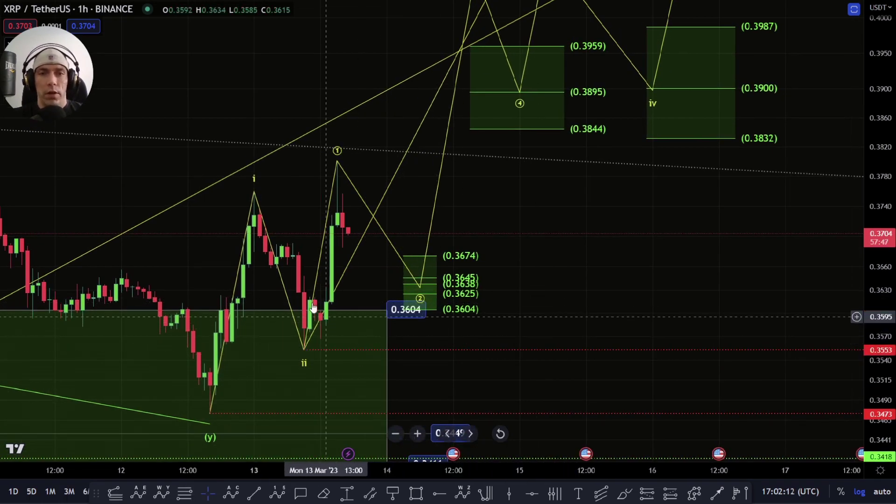
Examine the 1h micro count from wave i through circled 2 and the projected wave iii, iv and v zones
scroll(579, 327, up, 6)
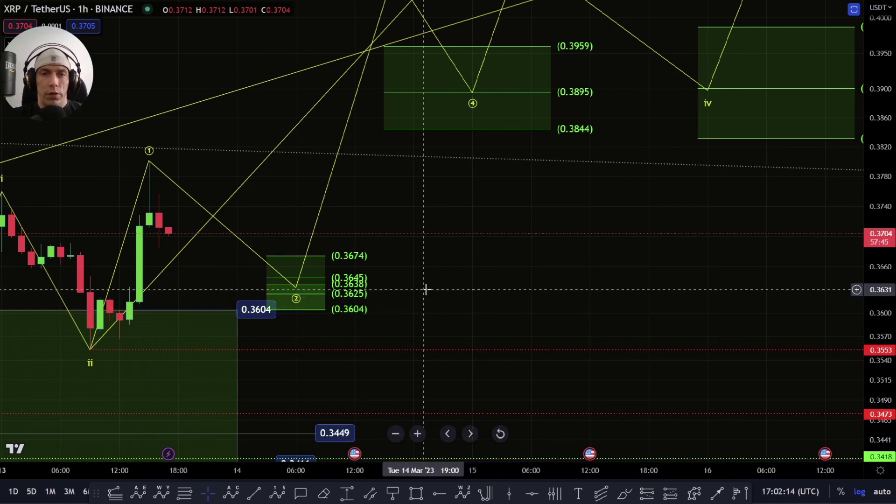
drag(426, 290, 551, 309)
drag(880, 406, 880, 345)
drag(503, 376, 551, 328)
scroll(464, 360, down, 2)
drag(894, 371, 894, 415)
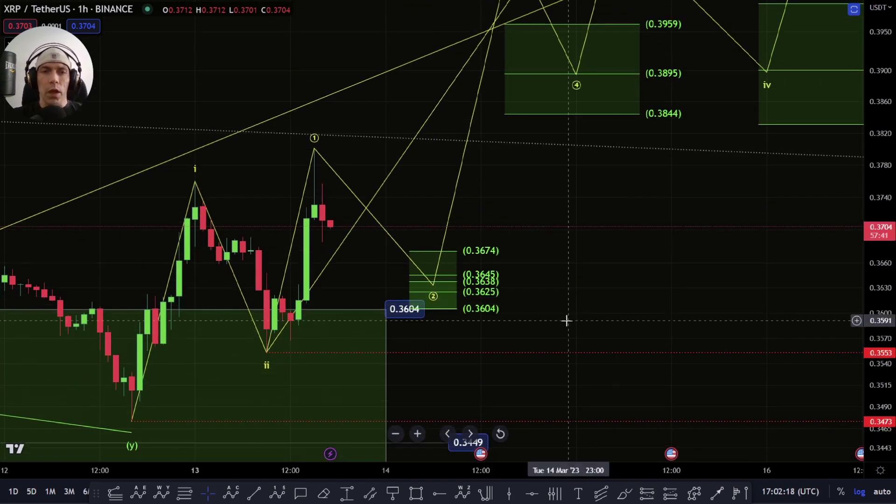
scroll(567, 312, down, 2)
drag(575, 272, 554, 297)
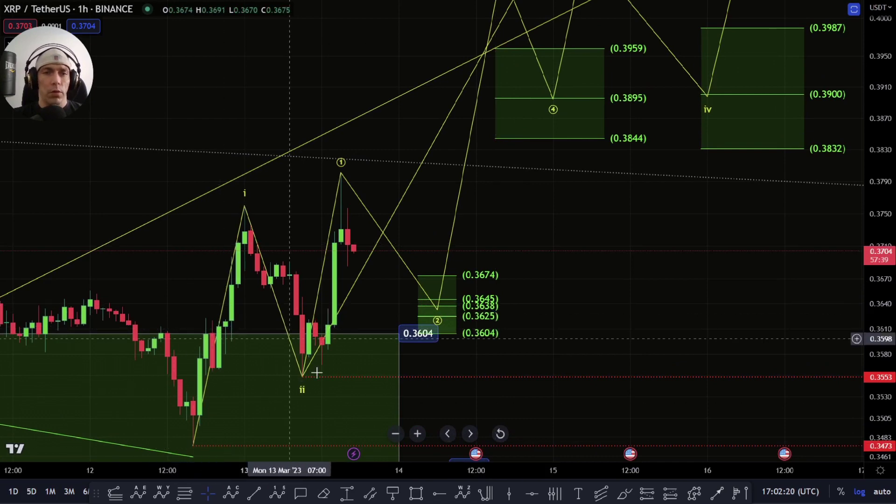
scroll(327, 194, down, 3)
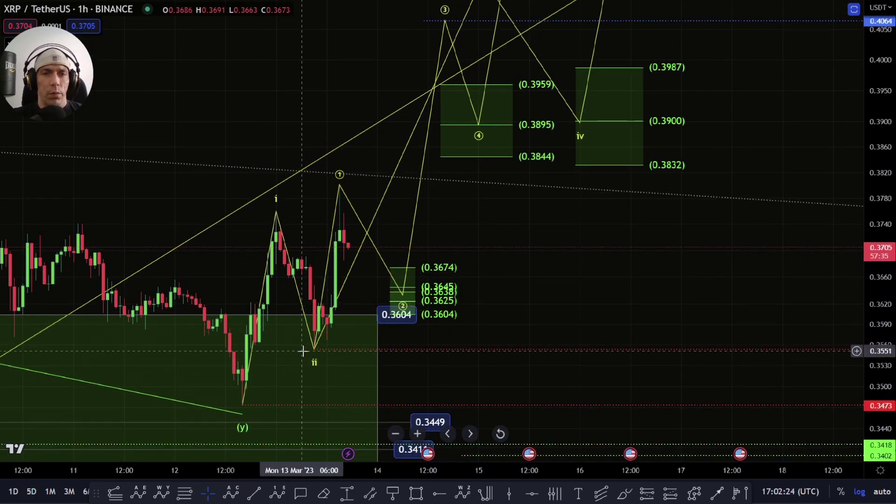
drag(525, 197, 514, 328)
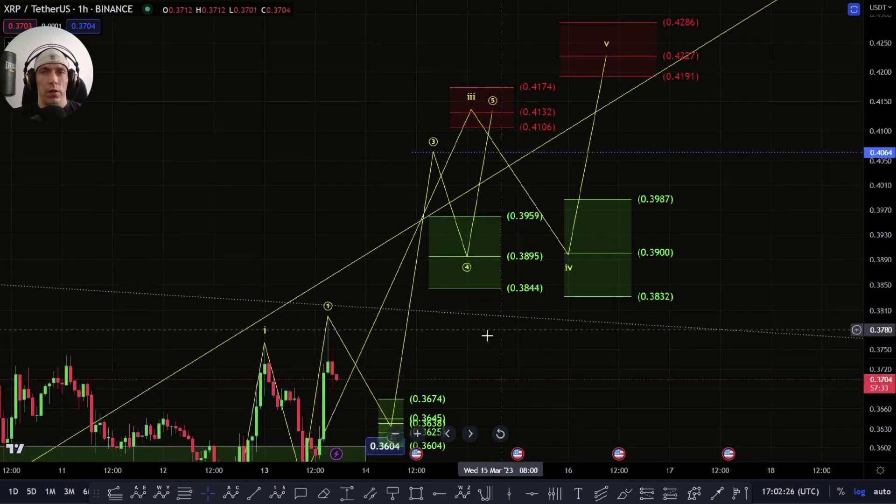
drag(491, 376, 513, 229)
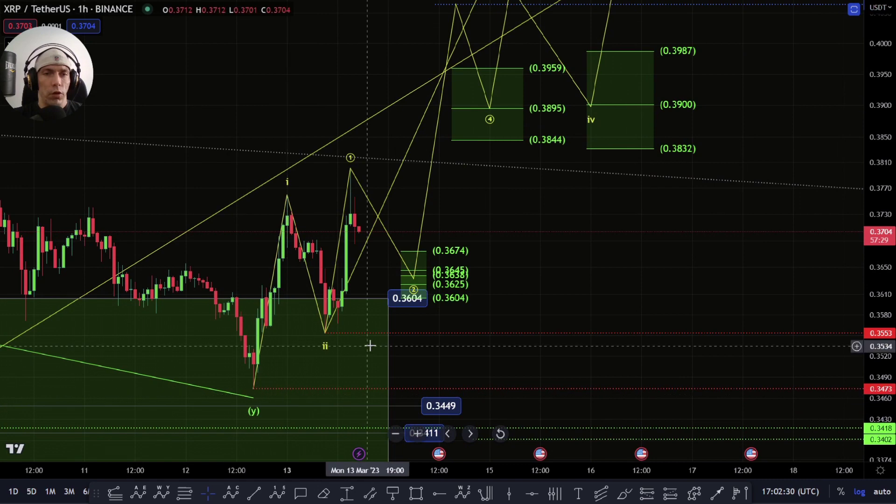
scroll(390, 372, up, 3)
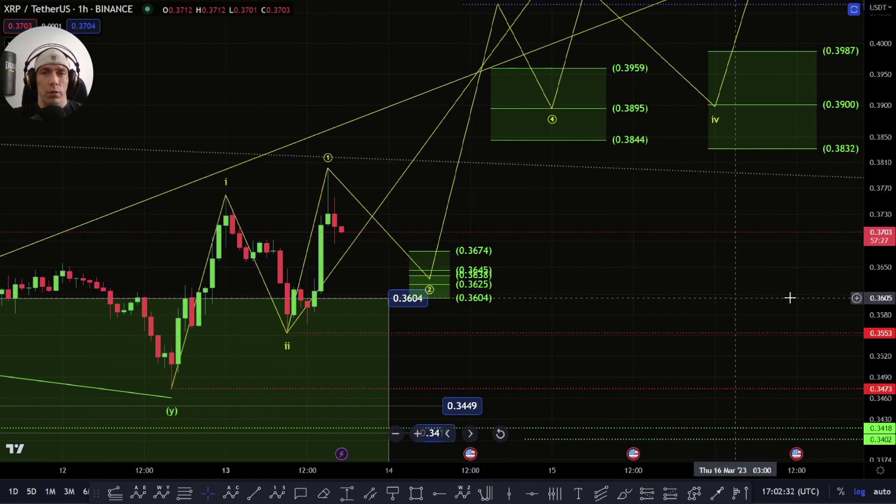
Brush temporary marks around the circled 1 high and near the circled 2 support zone, and undo them
drag(877, 350, 877, 320)
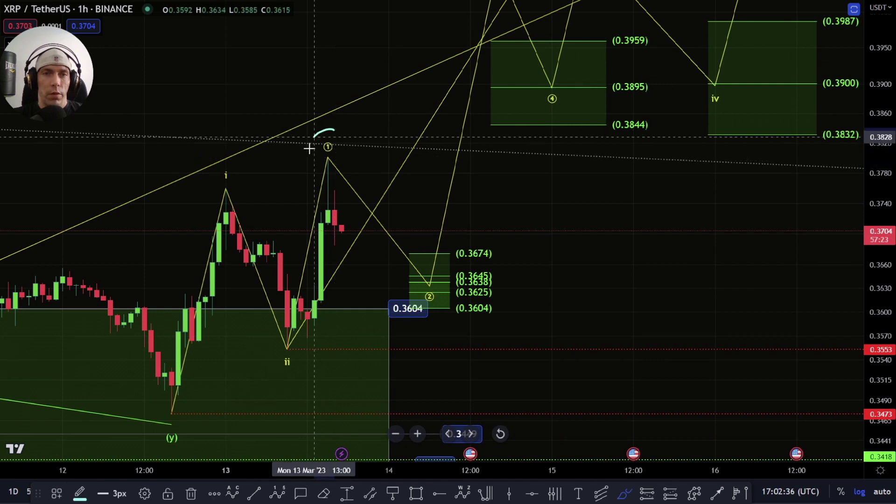
mouse_move(438, 273)
mouse_down()
mouse_move(417, 276)
mouse_move(437, 280)
mouse_up()
key(ctrl+z)
mouse_move(502, 231)
mouse_down()
mouse_move(458, 231)
mouse_move(374, 326)
mouse_move(480, 324)
mouse_move(522, 226)
mouse_move(461, 224)
mouse_up()
key(ctrl+z)
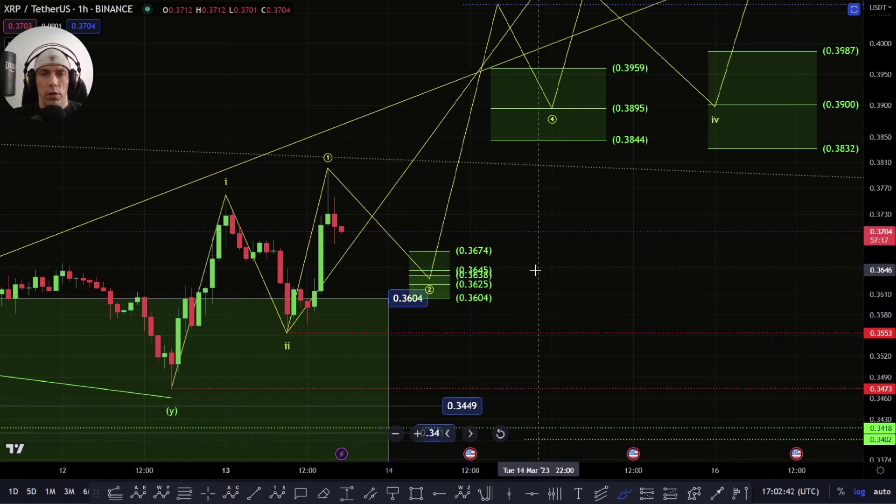
Brush a corrective path from just below circled 1 down to about 0.361 in the circled 2 support zone
drag(876, 374, 877, 322)
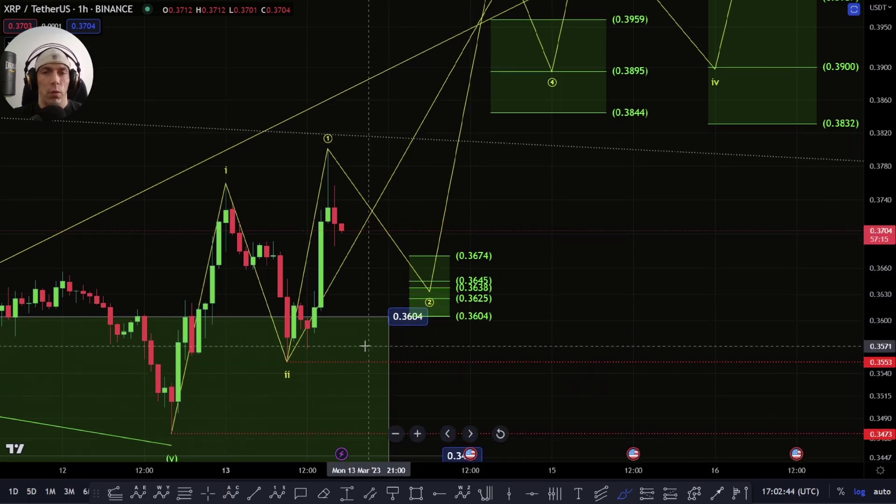
drag(889, 177, 891, 190)
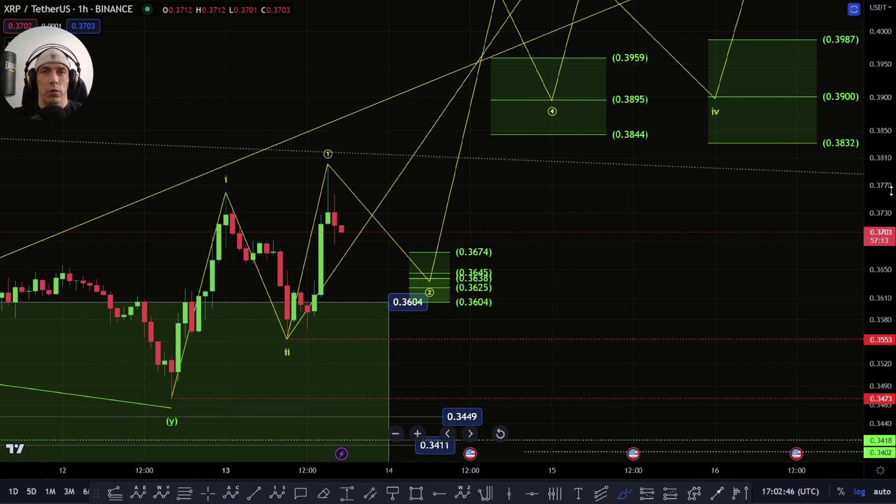
key(Escape)
drag(514, 203, 486, 213)
drag(297, 191, 321, 230)
drag(382, 234, 409, 306)
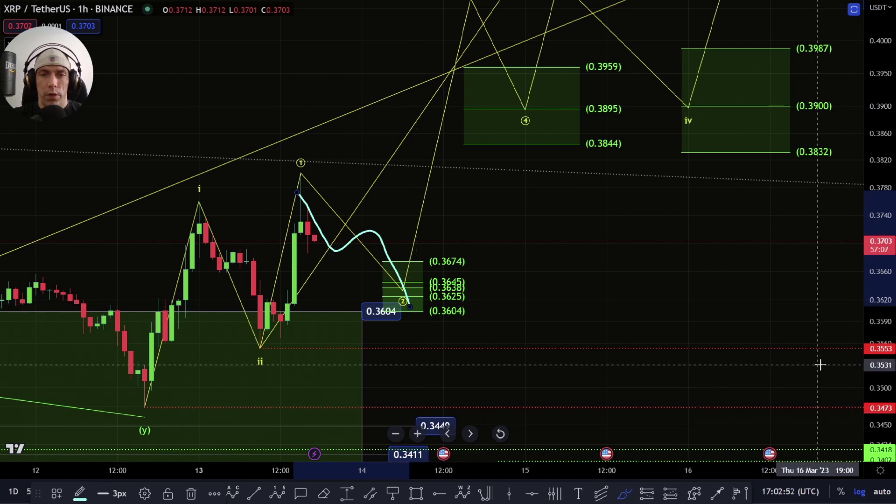
Brush a stepped rise from the circled 2 zone to about 0.4065 and undo both brushed paths
scroll(542, 294, down, 3)
drag(582, 230, 500, 283)
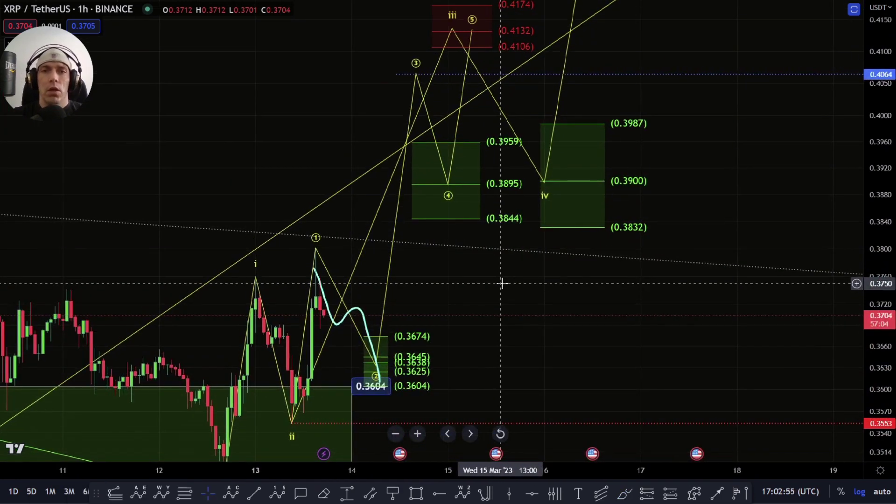
click(628, 493)
mouse_move(372, 371)
mouse_down()
mouse_move(378, 280)
mouse_move(463, 83)
mouse_up()
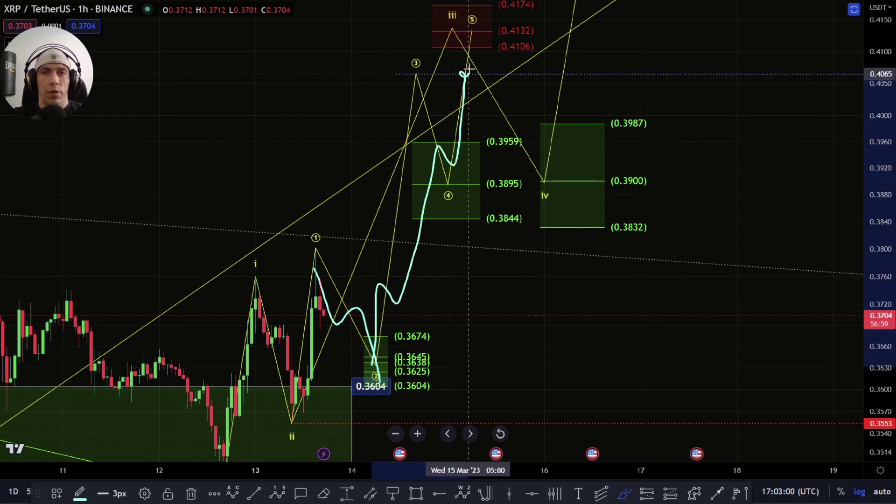
key(ctrl+z)
key(ctrl+z)
key(ctrl+z)
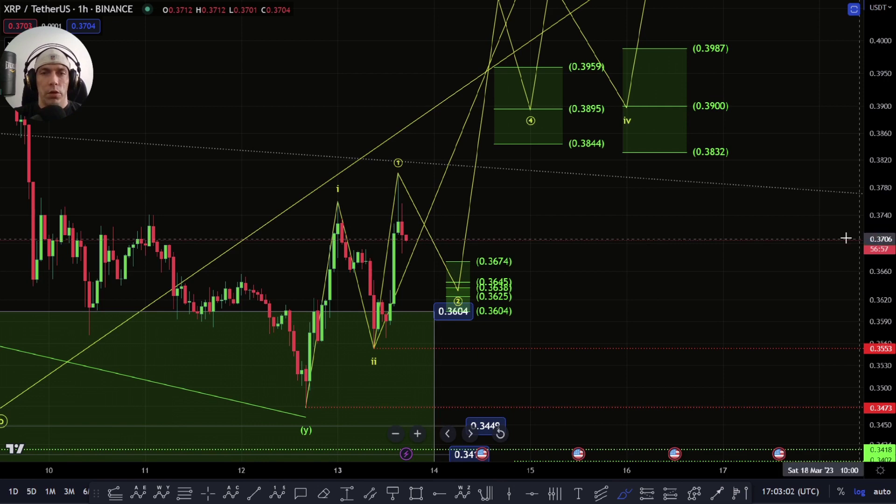
Brush a pullback from circled 3 near 0.407 into the circled 4 zone, mark the 0.3959 level, and delete both strokes
drag(890, 187, 890, 252)
key(Escape)
drag(531, 227, 498, 282)
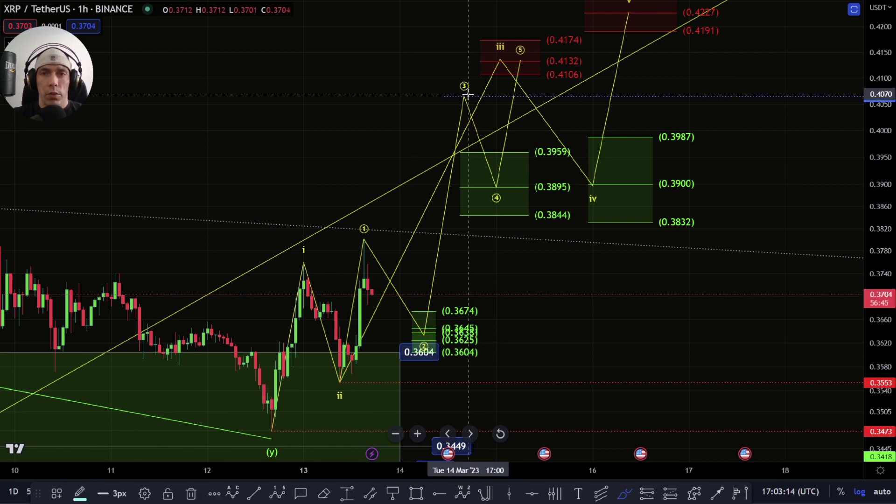
drag(466, 95, 480, 161)
key(Delete)
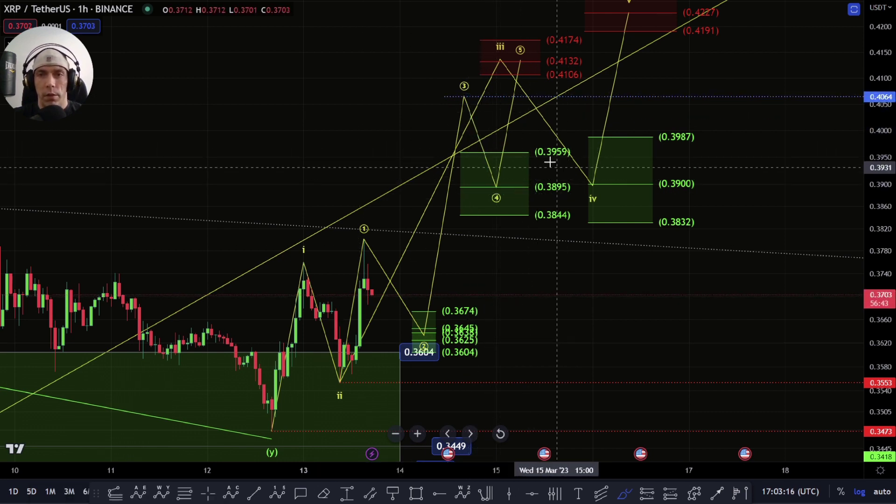
mouse_move(564, 146)
mouse_down()
mouse_move(452, 142)
mouse_move(562, 234)
mouse_move(579, 154)
mouse_move(533, 149)
mouse_up()
key(Delete)
Brush the rise from circled 4 to circled 5 and a path from wave iii to the wave v zone, deleting each
scroll(548, 220, up, 3)
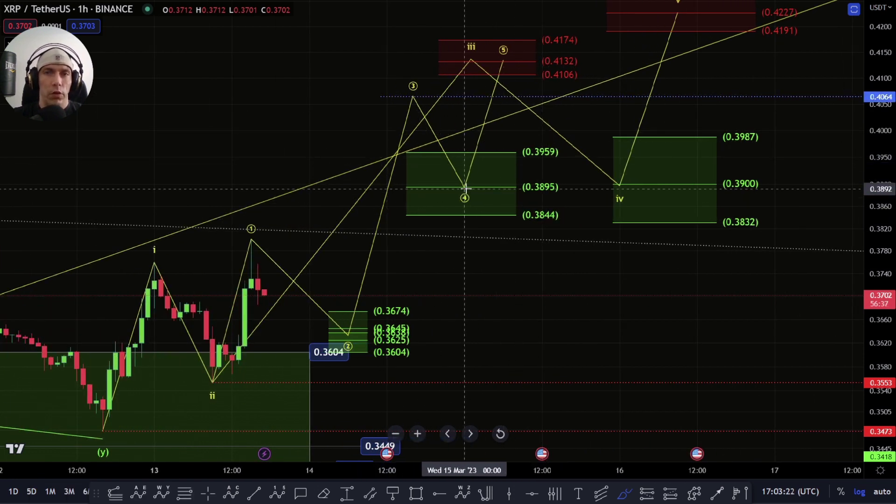
drag(465, 188, 503, 65)
key(Delete)
scroll(522, 115, down, 2)
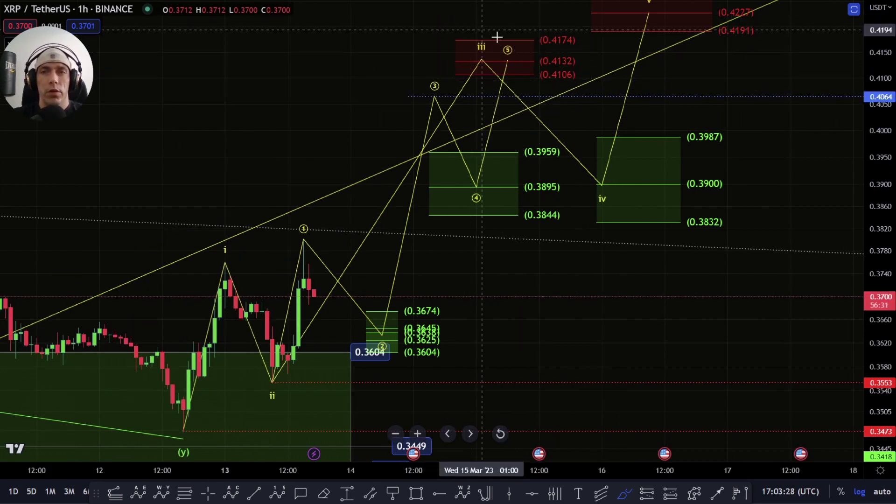
mouse_move(498, 70)
mouse_down()
mouse_move(613, 175)
mouse_move(670, 30)
mouse_up()
key(Delete)
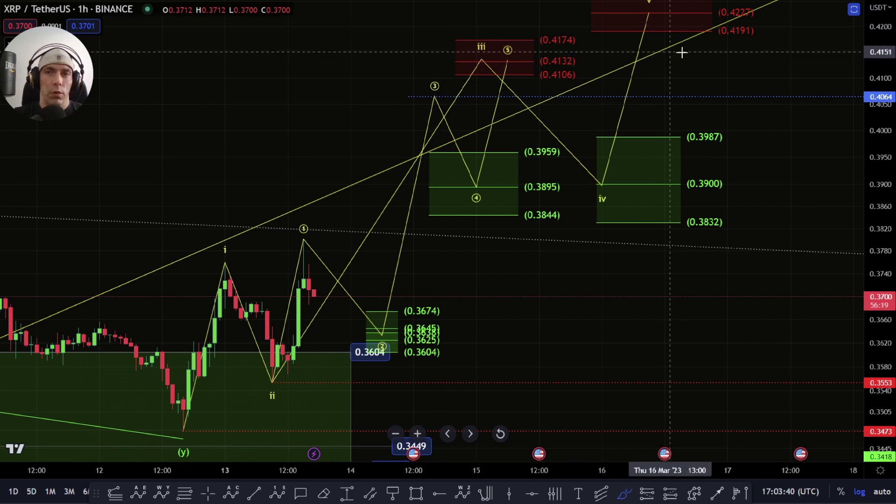
Examine the circled 2 support zone, the 0.3553 and 0.3473 levels, and the wider (w)-(x)-(y) decline
drag(872, 131, 858, 194)
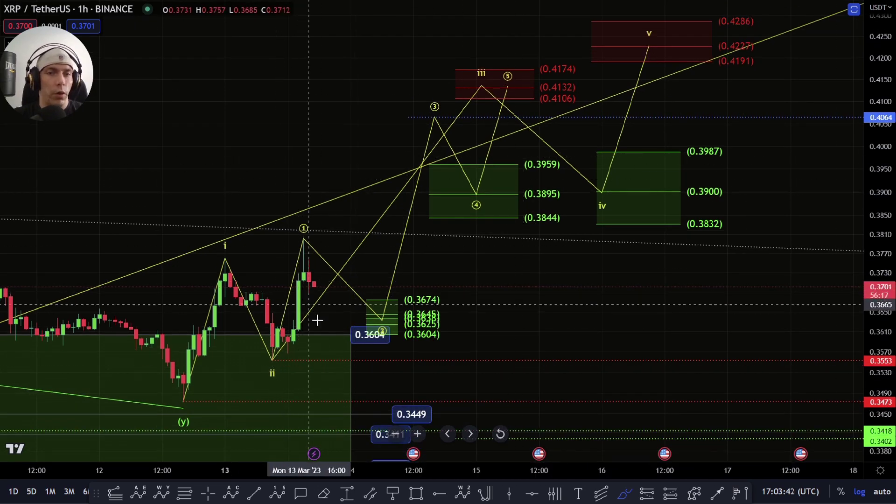
scroll(286, 366, up, 3)
key(Escape)
drag(472, 267, 464, 202)
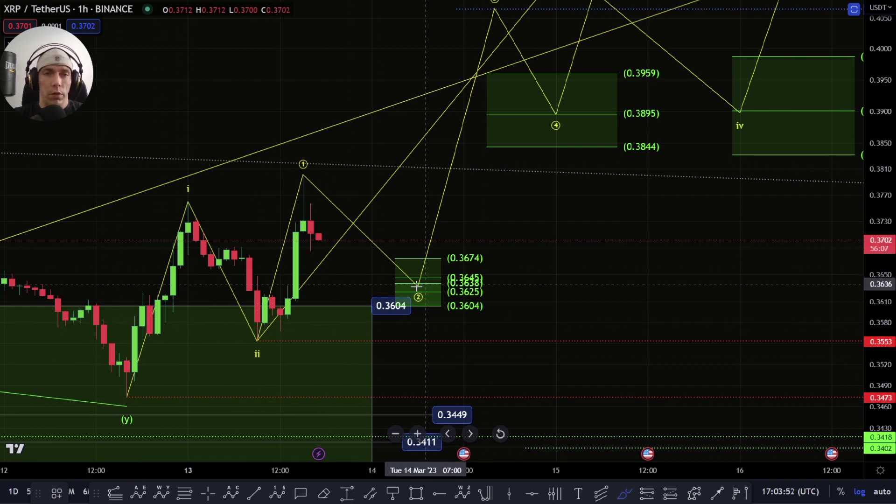
scroll(520, 290, down, 5)
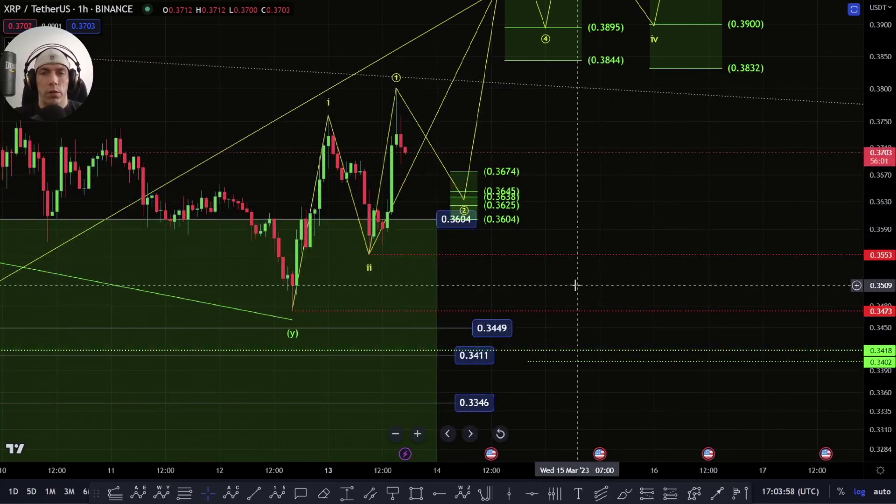
scroll(574, 283, down, 5)
scroll(537, 312, down, 5)
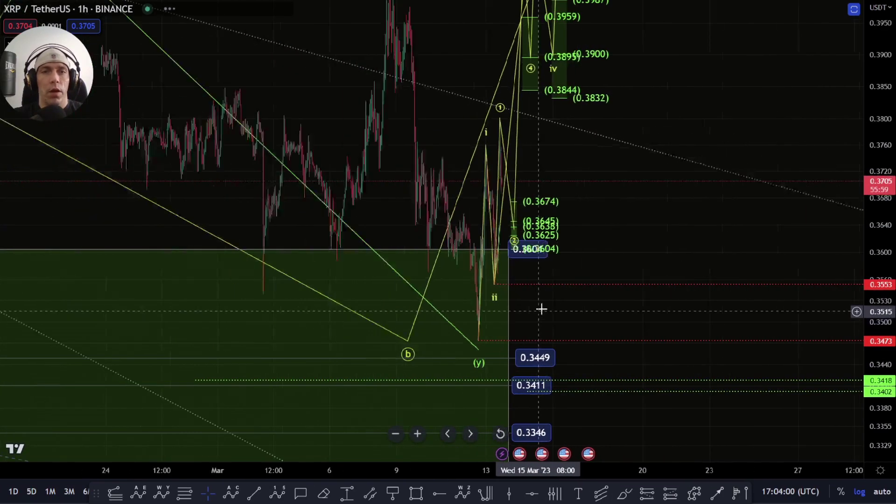
drag(660, 259, 578, 293)
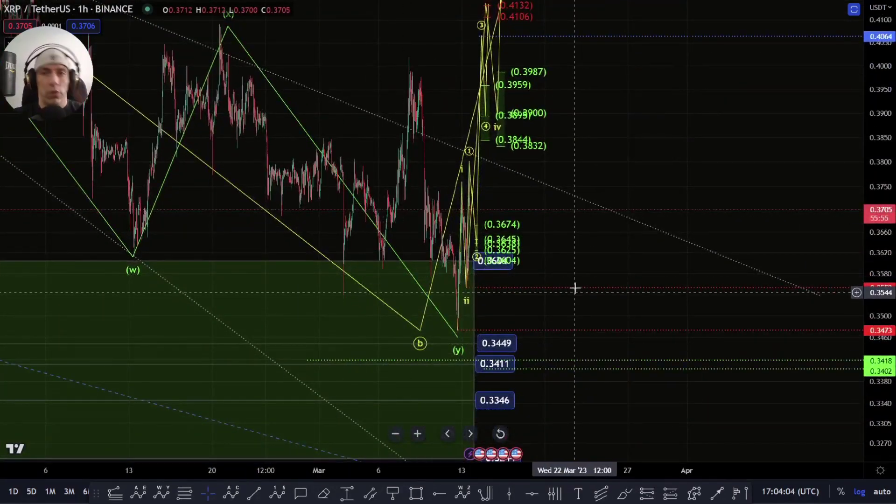
Hide the MICRO CORRECTIVE UP drawing group and show the ABC down group through the chart's object tree
right_click(626, 160)
click(690, 371)
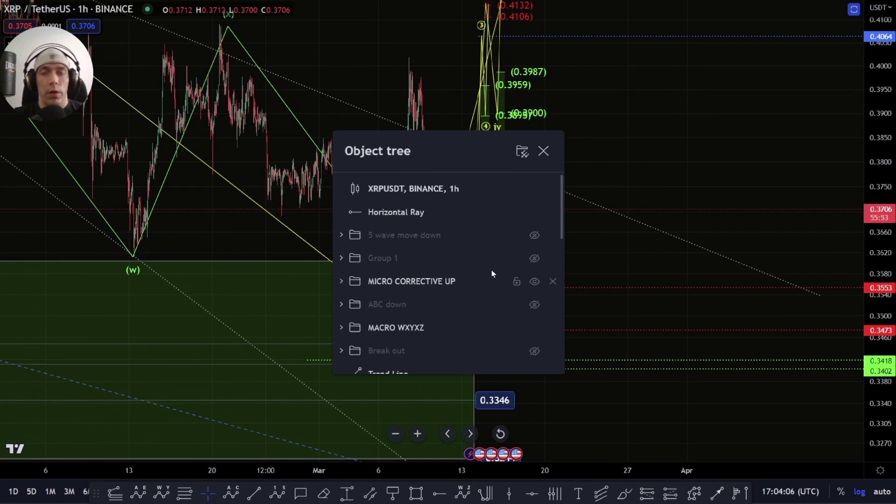
click(537, 282)
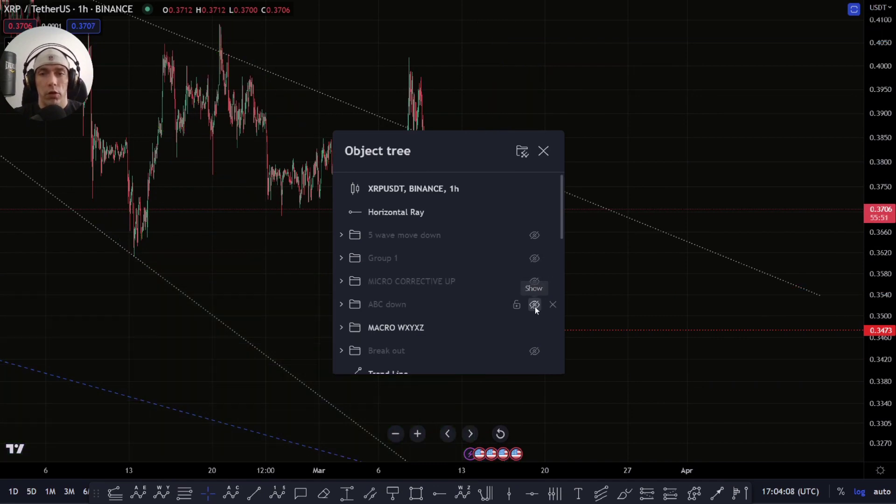
click(535, 304)
key(Escape)
Brush a zigzag path along the decline from late January through x, (w) and (x) to about 0.35 on 13 March
drag(589, 252, 591, 305)
drag(534, 300, 604, 268)
scroll(410, 269, down, 5)
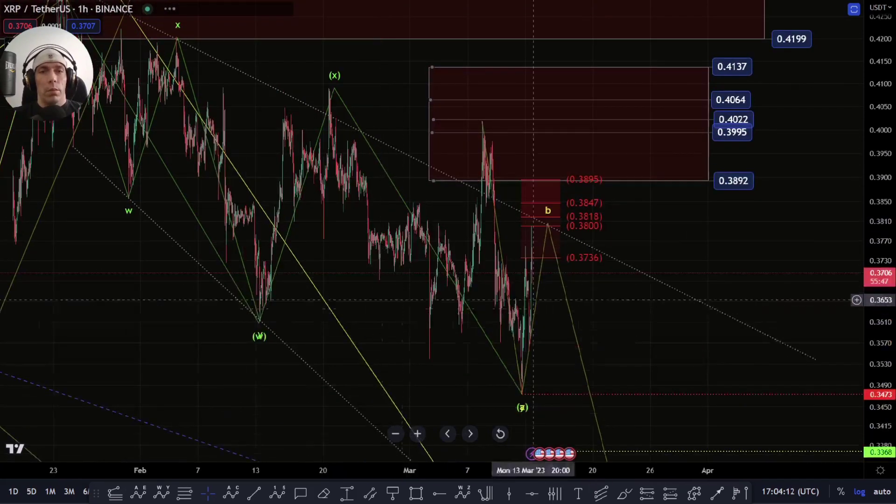
drag(406, 306, 385, 247)
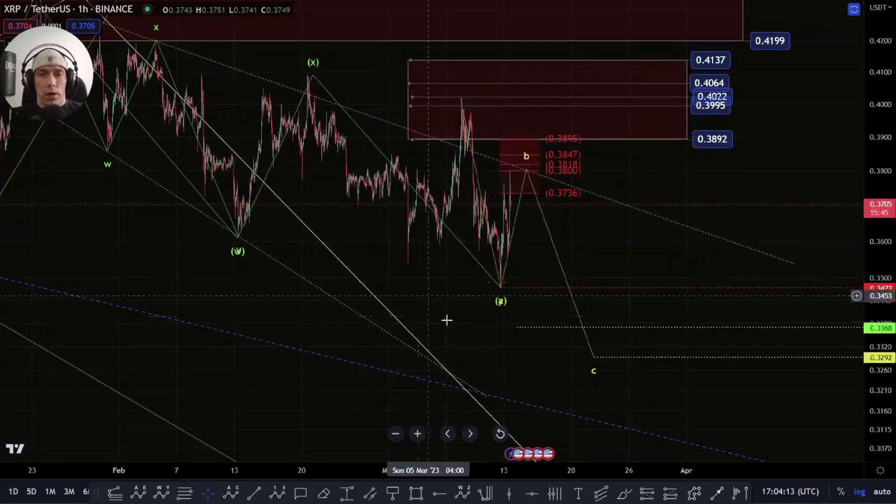
click(628, 496)
drag(871, 232, 841, 277)
mouse_move(40, 45)
mouse_down()
mouse_move(150, 73)
mouse_move(232, 249)
mouse_move(310, 101)
mouse_move(420, 260)
mouse_move(479, 132)
mouse_move(507, 272)
mouse_up()
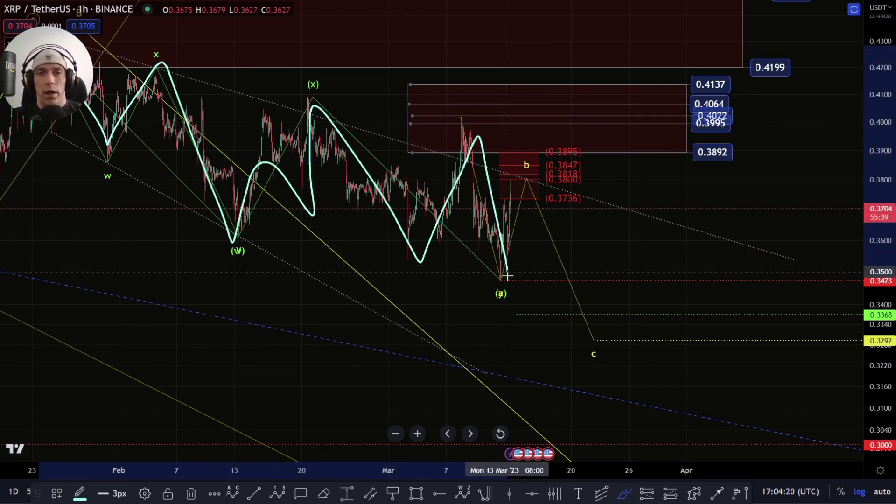
Delete the brushed zigzag and move the green count's (x) to the 8 March high at 0.4023 and (y) to about 0.3290 on 20 March
key(Delete)
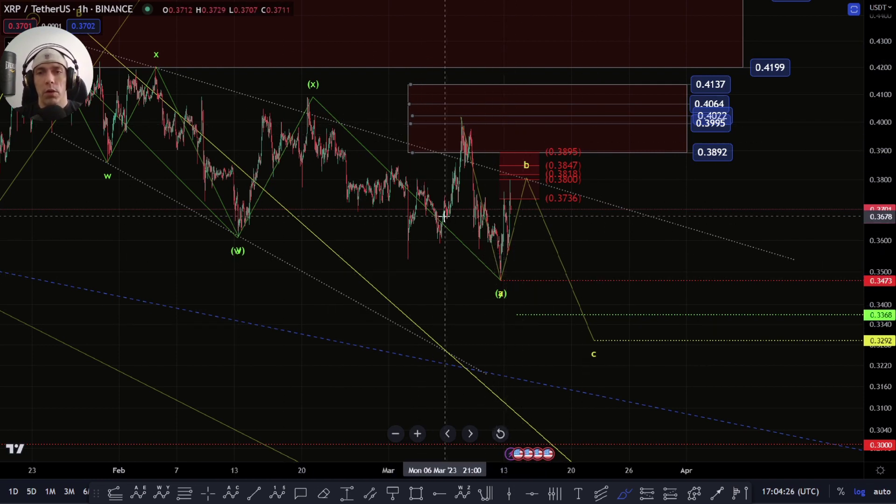
key(Escape)
mouse_move(311, 98)
mouse_down()
mouse_move(438, 111)
mouse_move(371, 109)
mouse_move(426, 127)
mouse_move(301, 135)
mouse_move(278, 180)
mouse_move(457, 135)
mouse_move(462, 116)
mouse_up()
drag(501, 283, 571, 343)
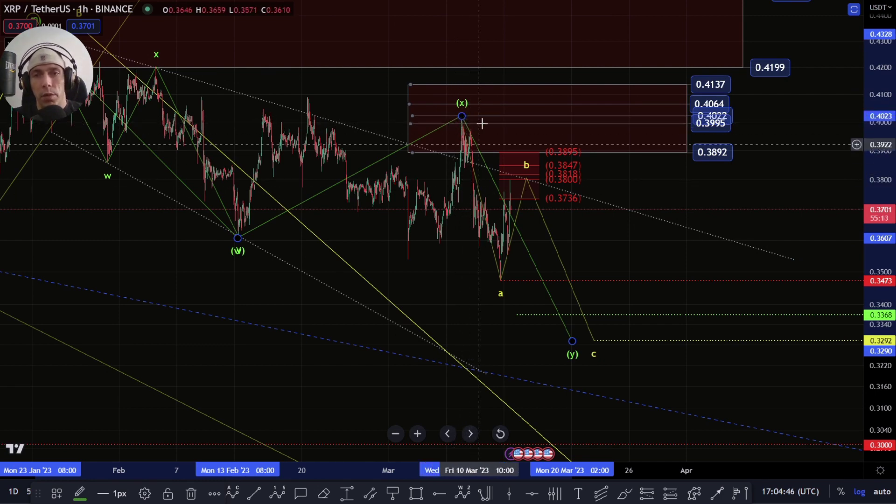
Brush a three-leg path from (x) through a and b to about 0.3304 and a five-wave path from b to c, removing each
scroll(566, 334, up, 5)
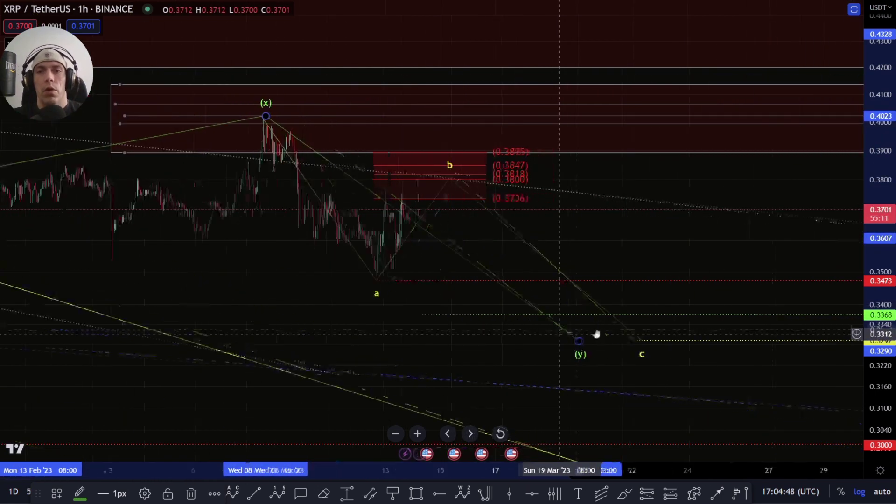
drag(669, 272, 628, 275)
scroll(598, 281, down, 1)
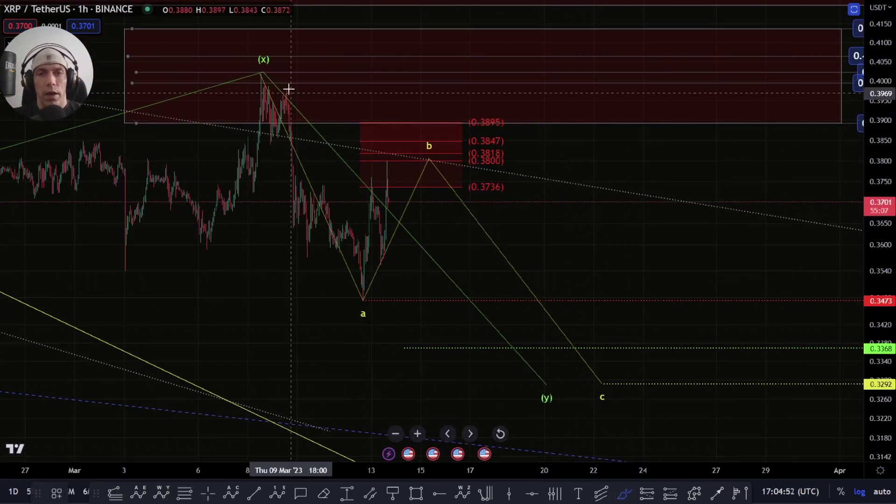
mouse_move(264, 83)
mouse_down()
mouse_move(346, 305)
mouse_move(382, 180)
mouse_move(584, 378)
mouse_up()
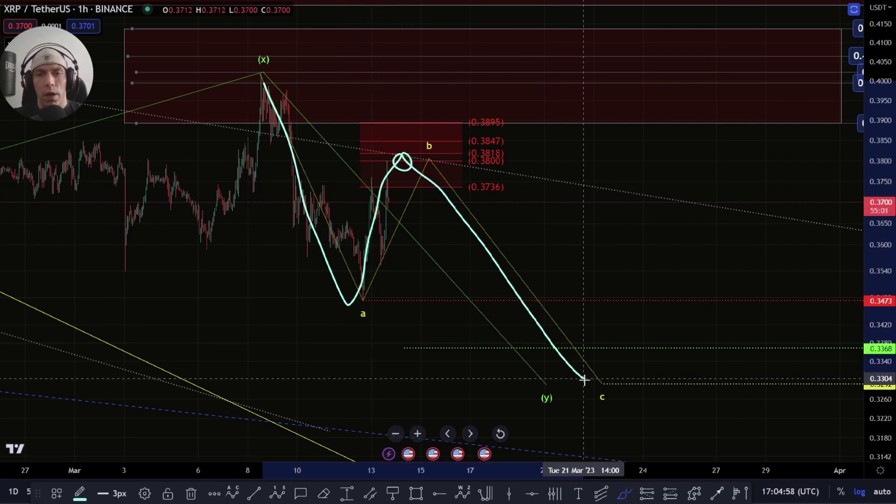
key(Delete)
mouse_move(427, 161)
mouse_down()
mouse_move(450, 213)
mouse_move(560, 315)
mouse_move(602, 385)
mouse_up()
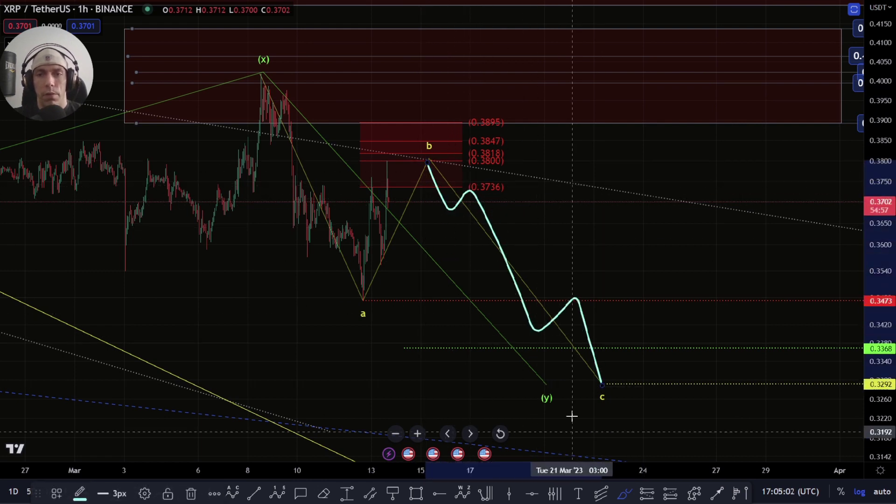
key(ctrl+z)
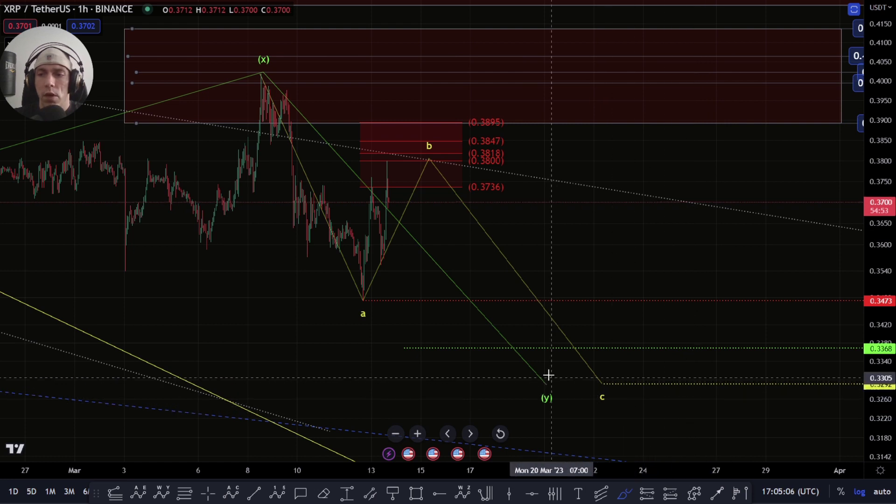
Move the green (y) point up onto the dotted green 0.3368 line at about 18 March
scroll(548, 376, down, 2)
drag(547, 383, 513, 348)
scroll(653, 387, down, 1)
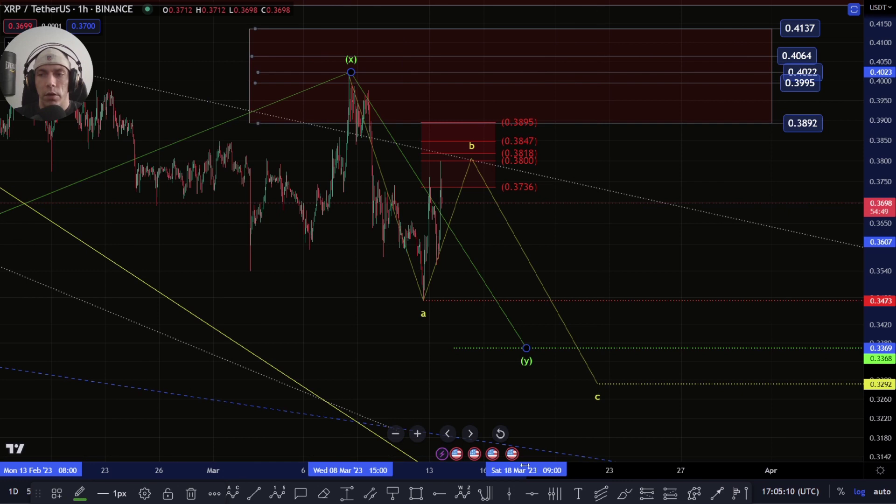
drag(564, 268, 547, 270)
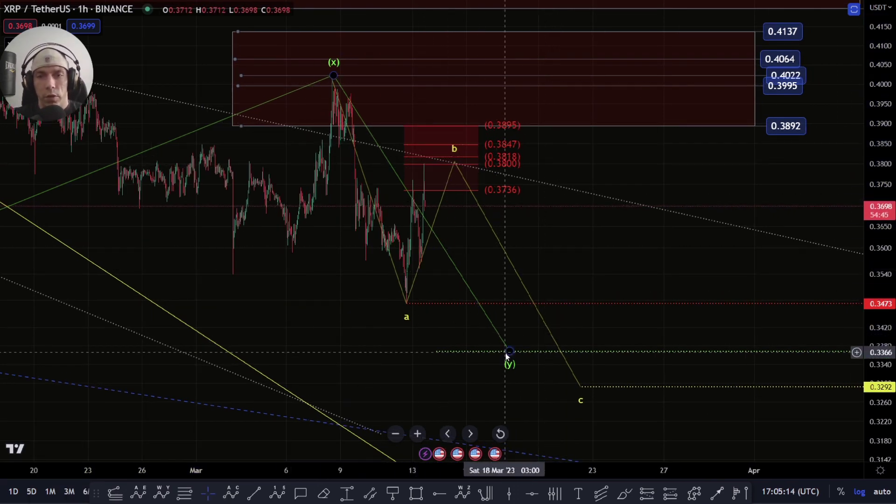
click(566, 384)
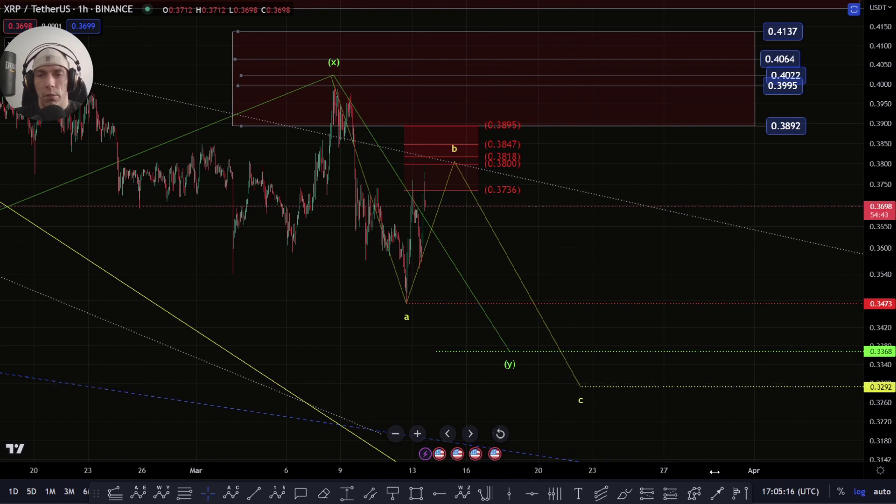
Place a trend-based Fib extension from the (x) high through the a low, projected from b's level at about 0.3801
drag(595, 329, 538, 301)
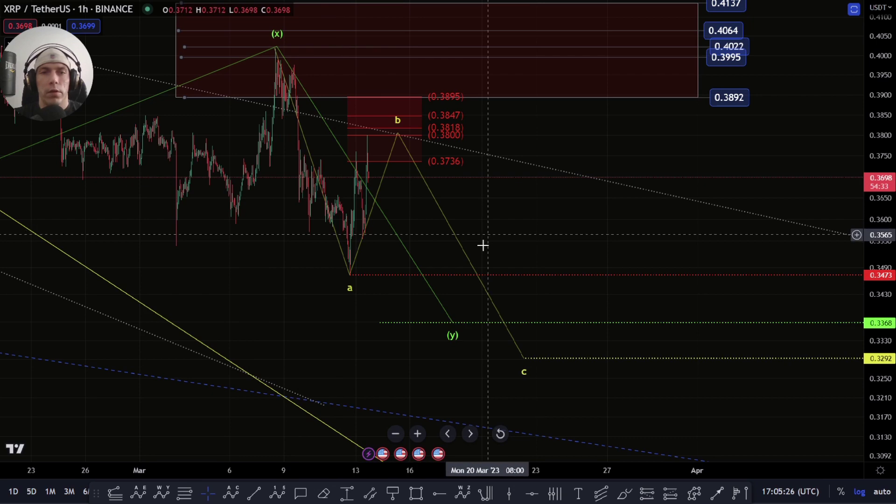
click(275, 50)
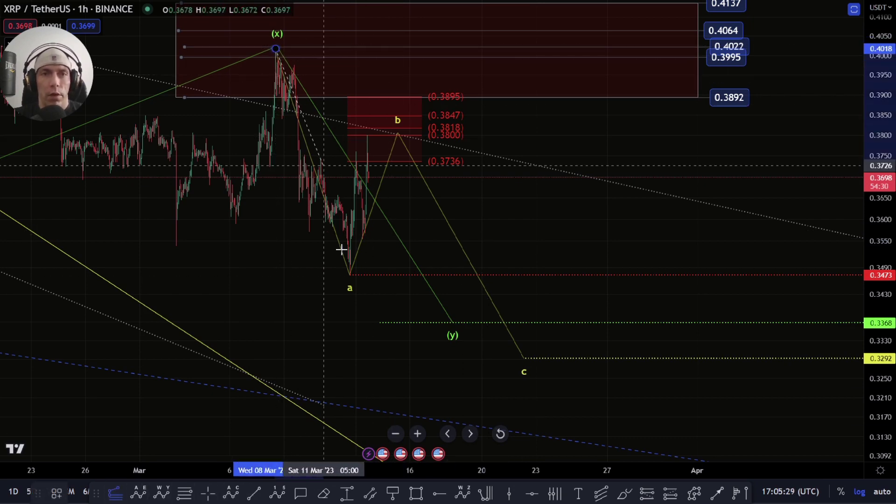
click(349, 276)
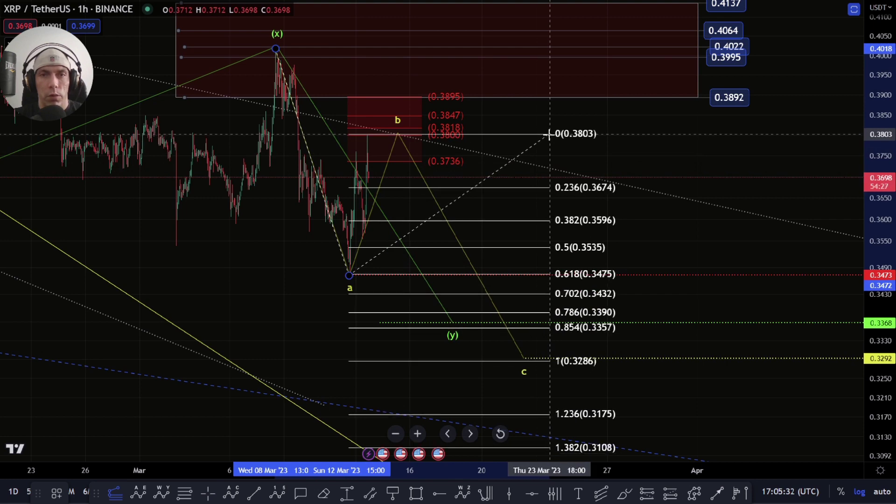
click(551, 135)
Examine the Fib extension's downside levels through 1.618 and delete the extension
drag(696, 282, 676, 200)
drag(673, 306, 667, 239)
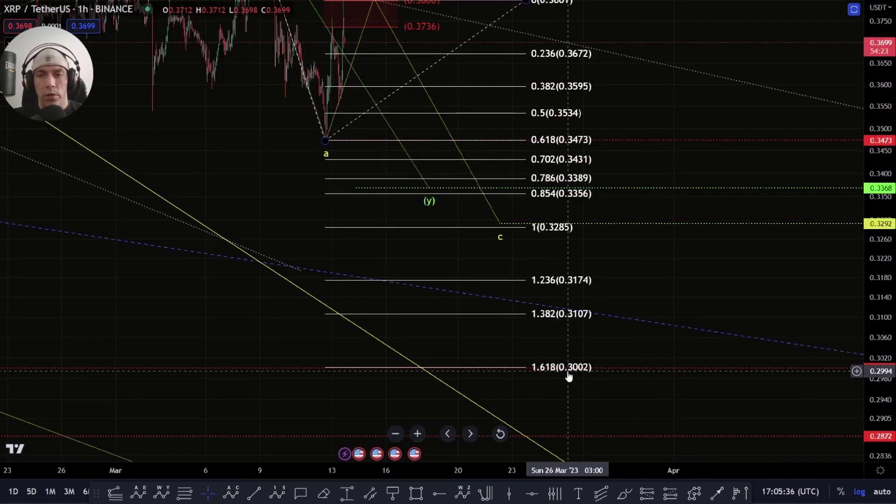
drag(674, 294, 660, 378)
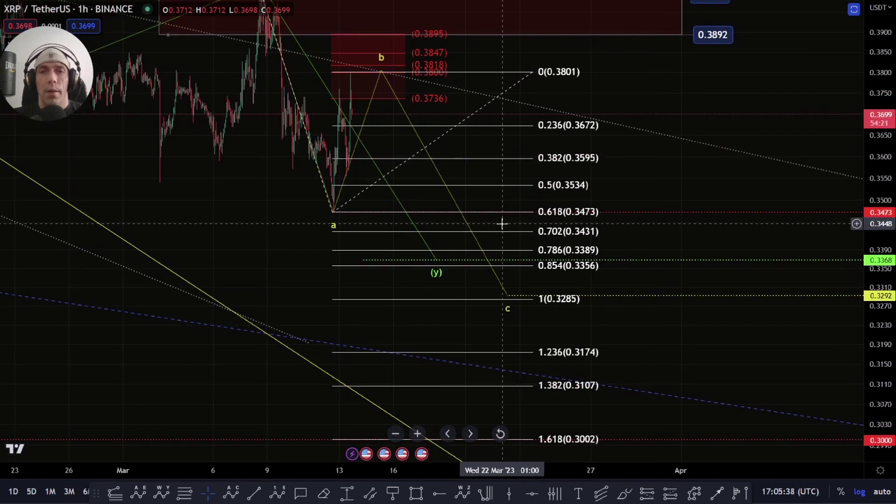
scroll(308, 224, down, 5)
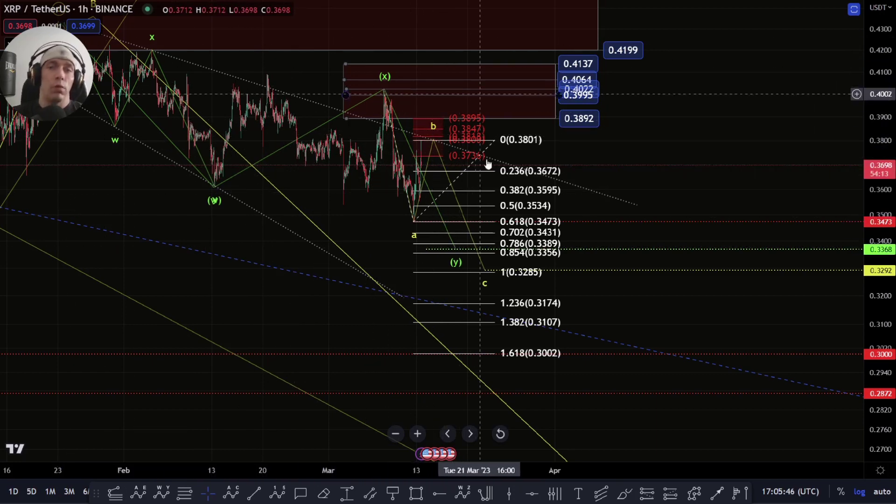
click(519, 196)
key(Delete)
Examine the a-b-c decline from (x), its b resistance zone, and the 0.3473, 0.3368 and 0.3292 levels
scroll(432, 318, up, 4)
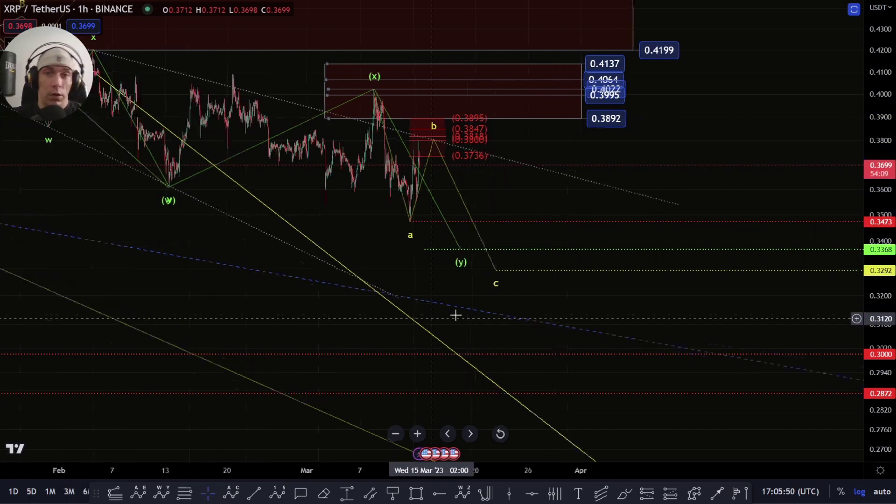
drag(880, 397, 879, 316)
drag(503, 199, 505, 251)
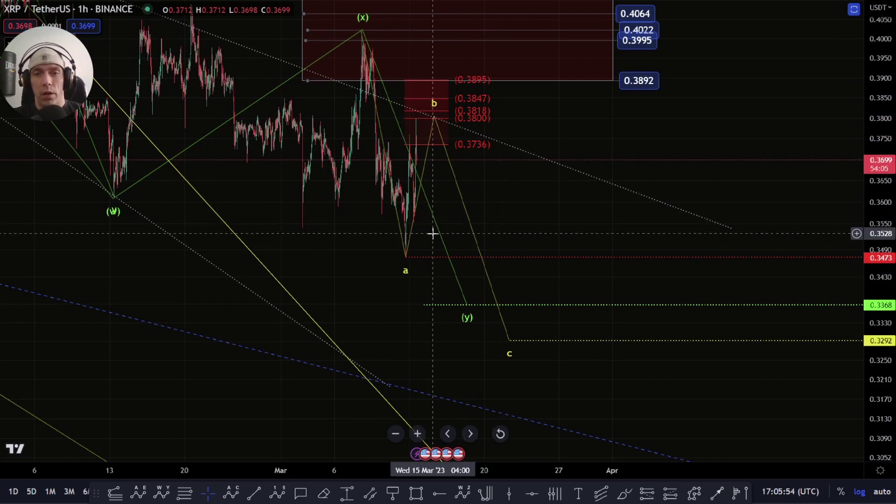
scroll(436, 238, up, 3)
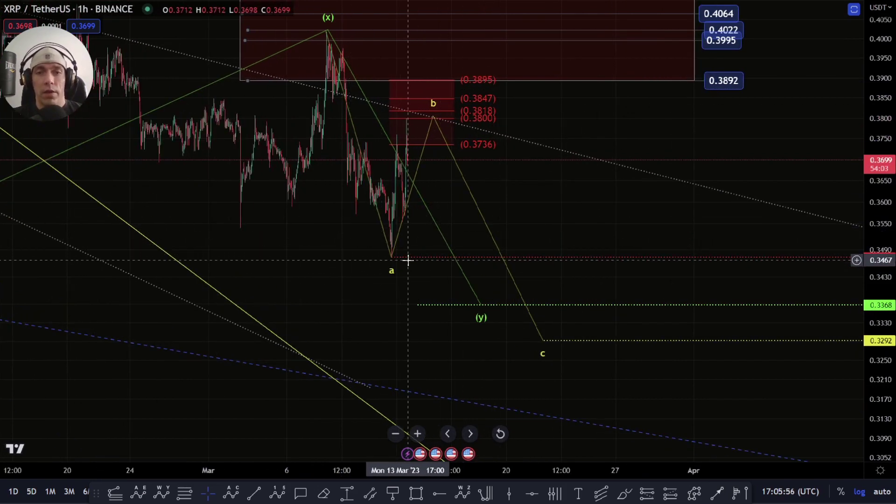
drag(517, 211, 520, 233)
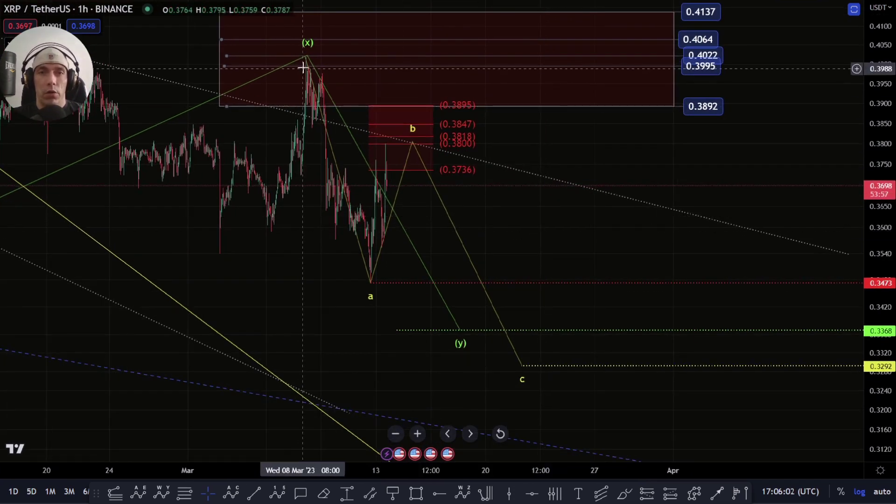
scroll(321, 70, down, 3)
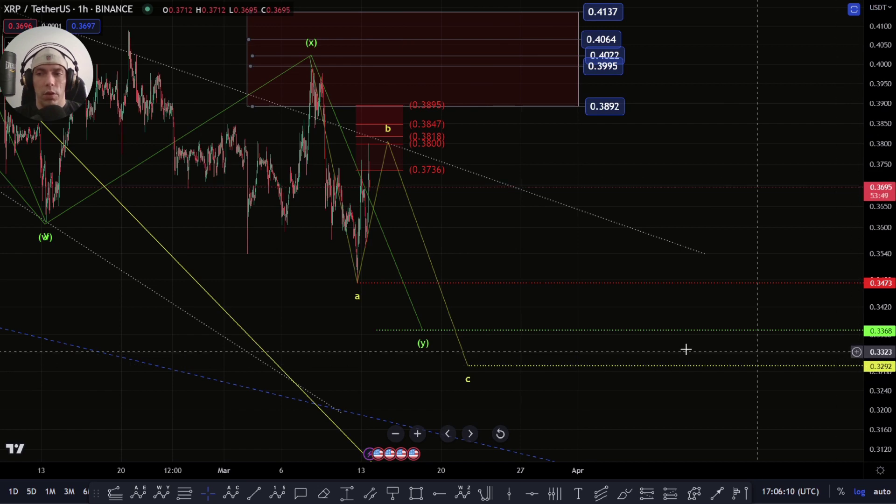
scroll(394, 318, down, 3)
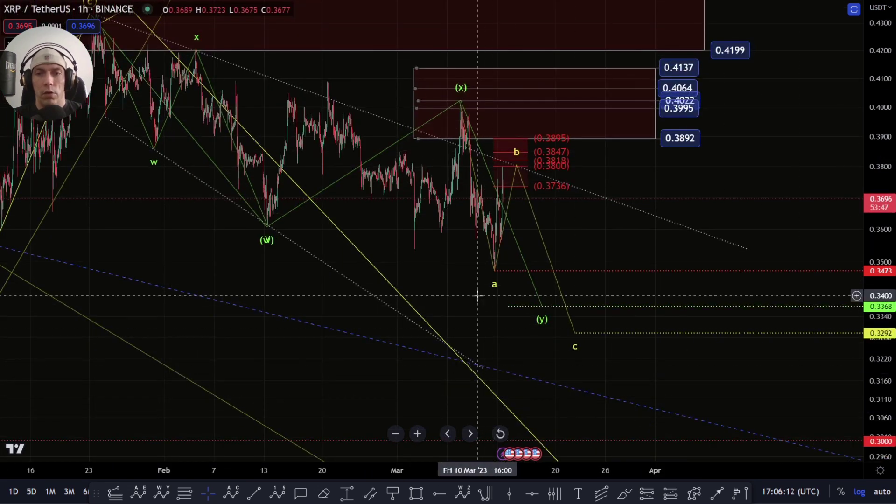
Hide the ABC down drawing group and show the MICRO CORRECTIVE UP group through the chart's object tree
right_click(478, 296)
click(532, 376)
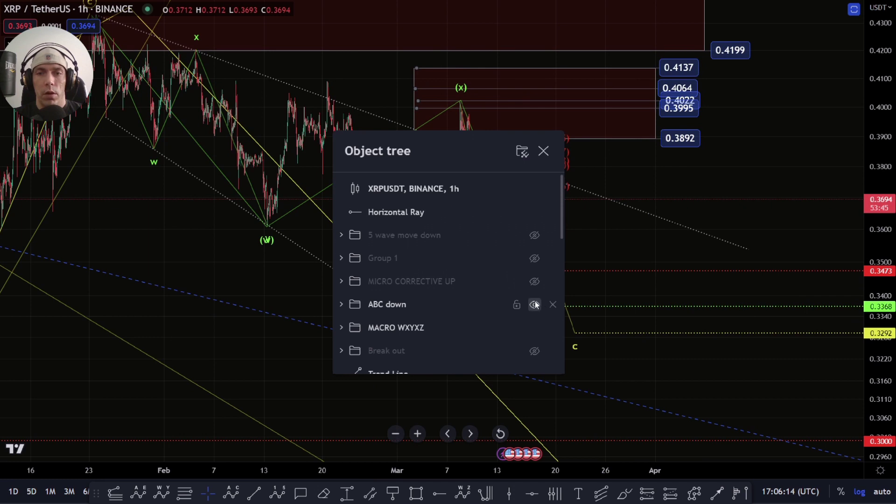
click(535, 304)
click(534, 281)
key(Escape)
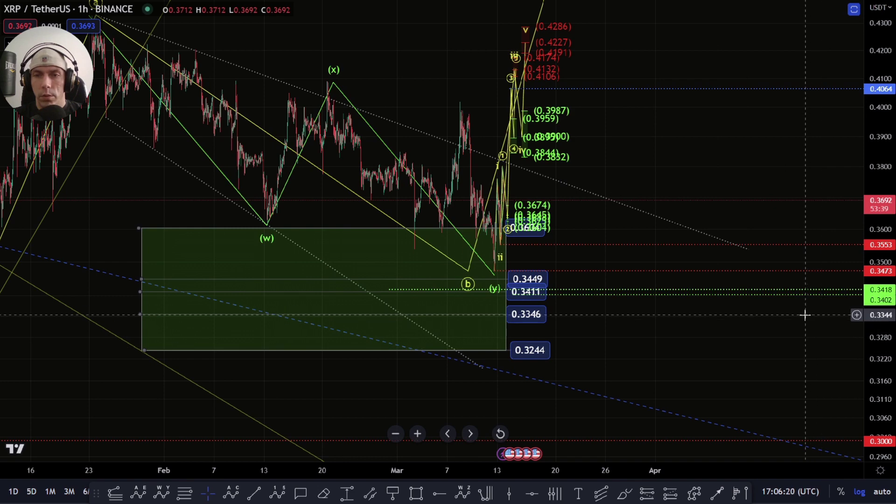
Switch the visible drawings back from the MICRO CORRECTIVE UP group to the ABC down group
right_click(664, 291)
click(592, 350)
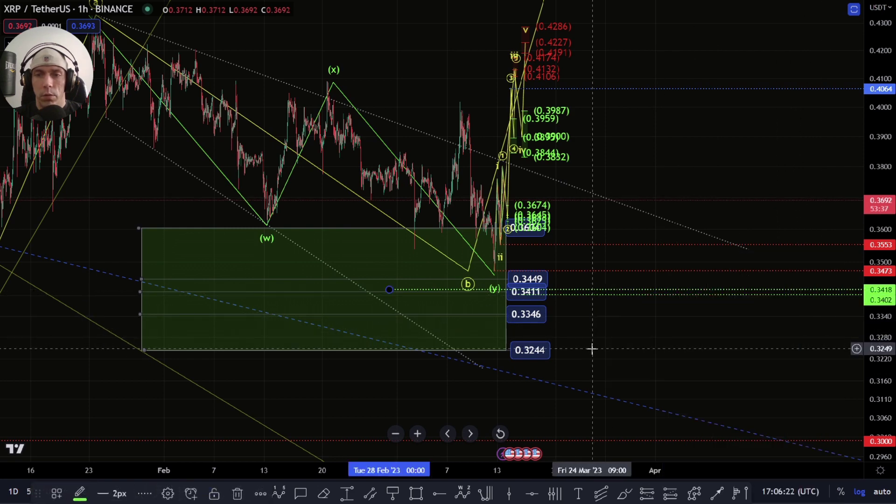
right_click(593, 350)
click(634, 378)
click(534, 281)
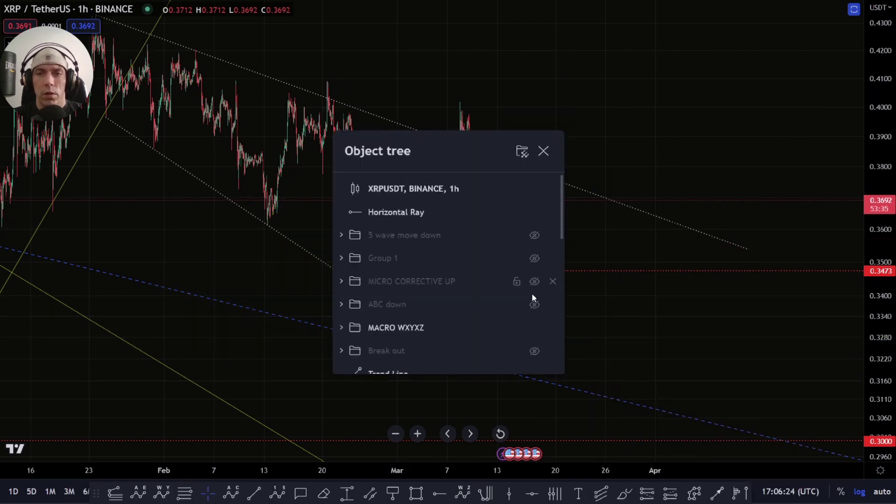
click(535, 304)
key(Escape)
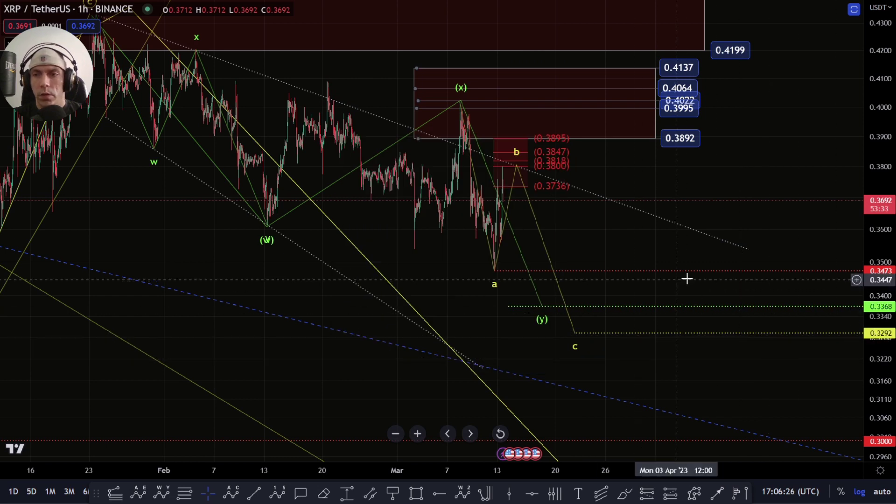
Hide the ABC down group again and show the MICRO CORRECTIVE UP group
right_click(602, 288)
click(644, 374)
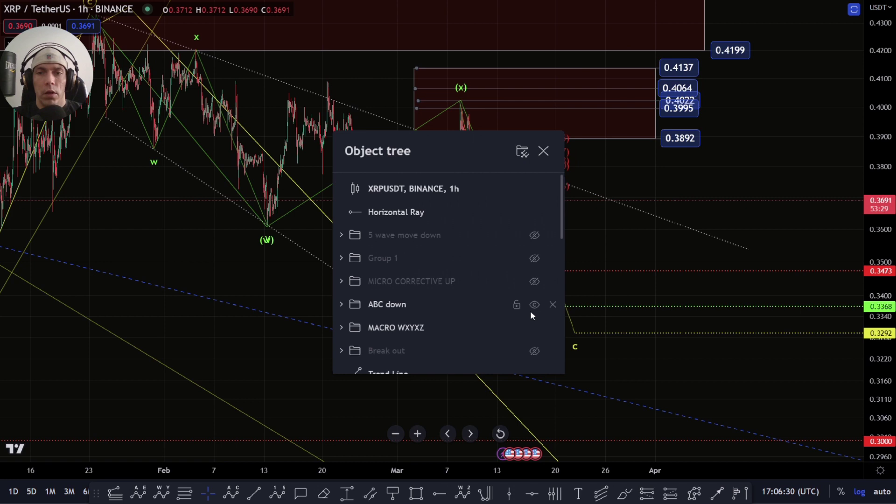
click(535, 304)
key(Escape)
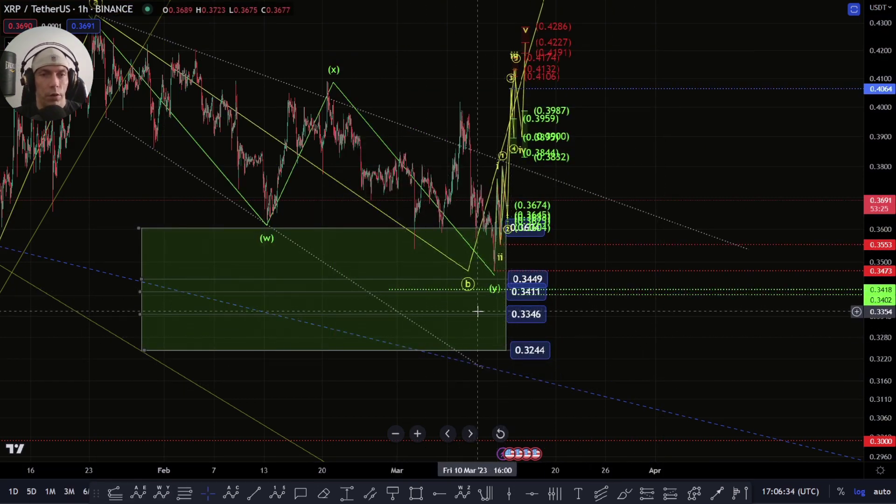
Examine the green support zone and its 0.3449, 0.3411, 0.3346 and 0.3244 levels below wave (y)
click(489, 355)
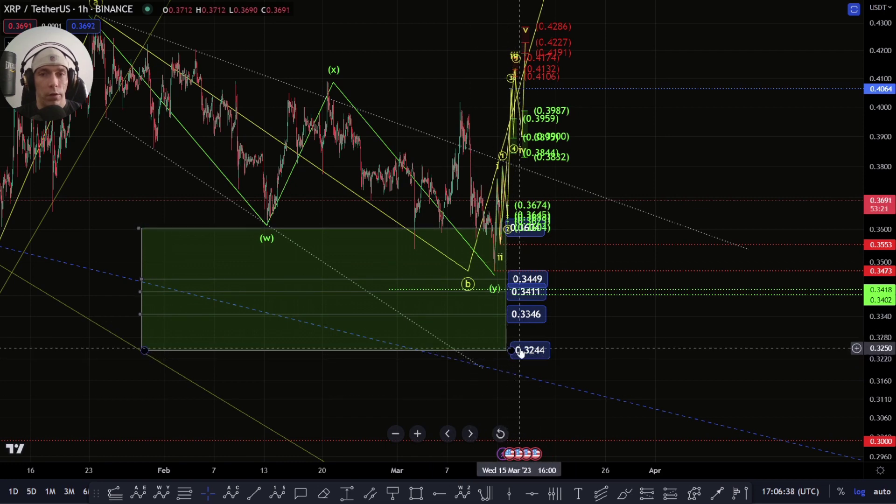
scroll(530, 343, up, 2)
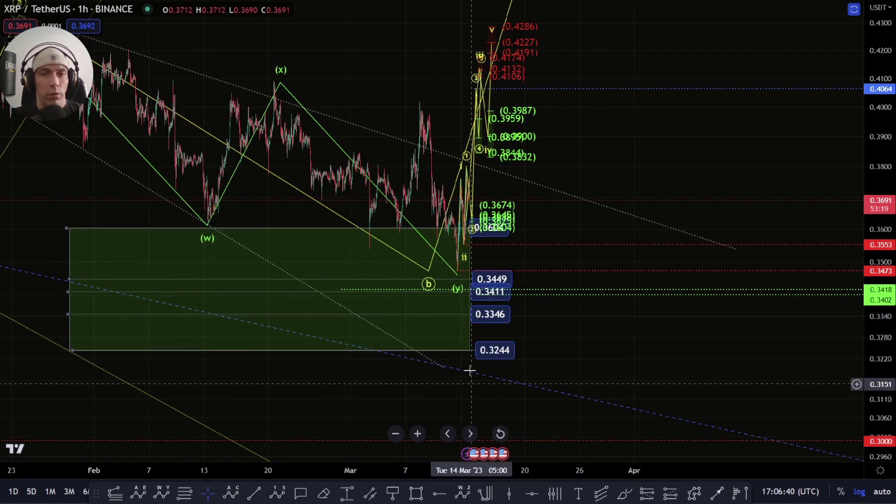
scroll(470, 376, up, 2)
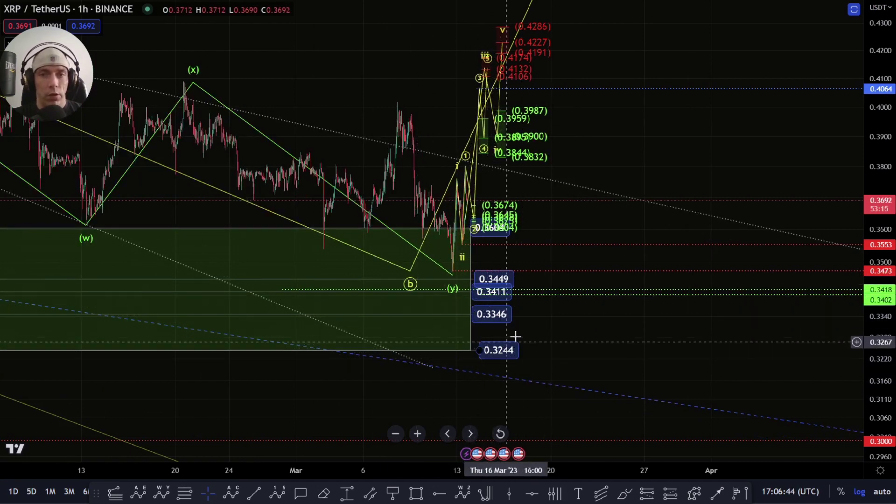
scroll(515, 336, down, 1)
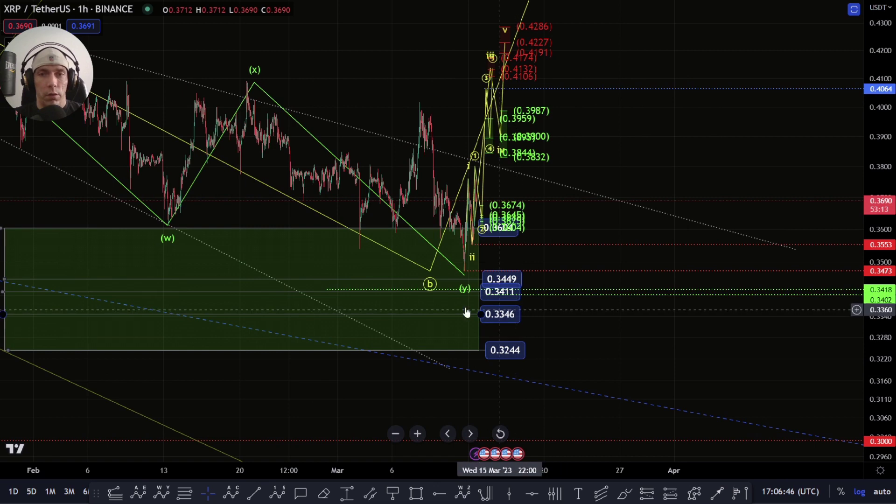
scroll(487, 313, up, 3)
drag(566, 277, 559, 262)
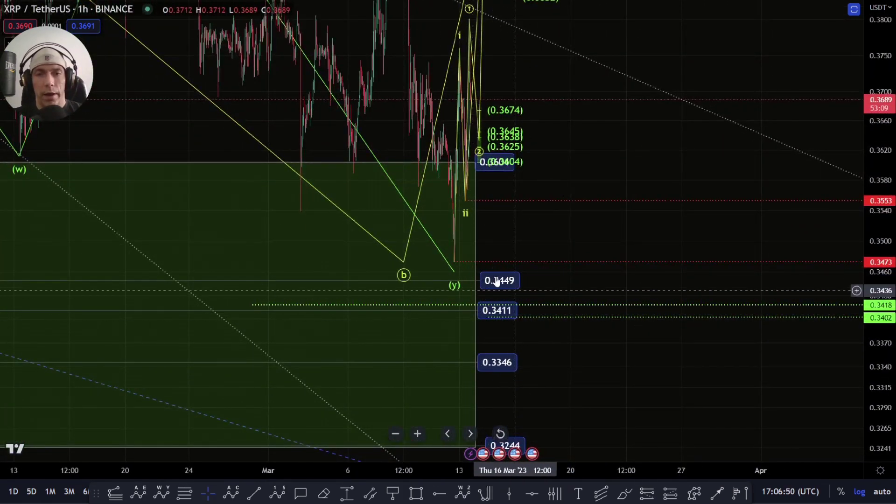
Hide the MICRO CORRECTIVE UP drawing group and show the ABC down group again through the chart's object tree
right_click(589, 288)
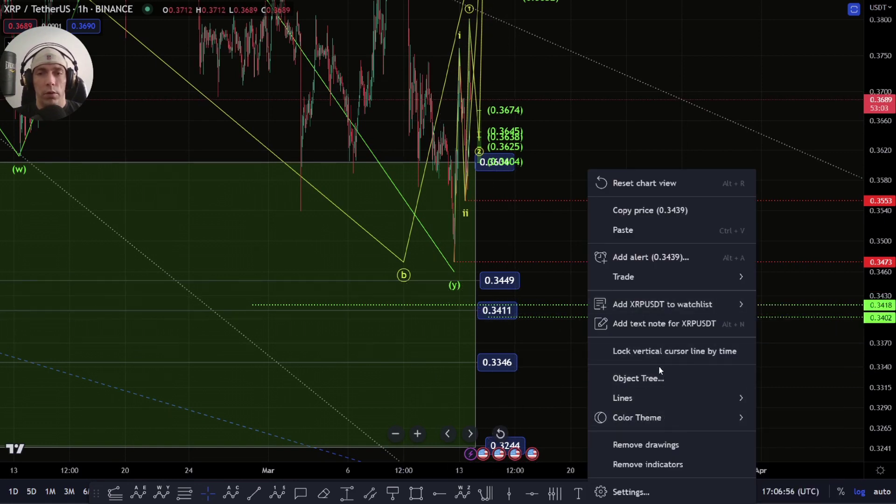
click(677, 376)
click(534, 281)
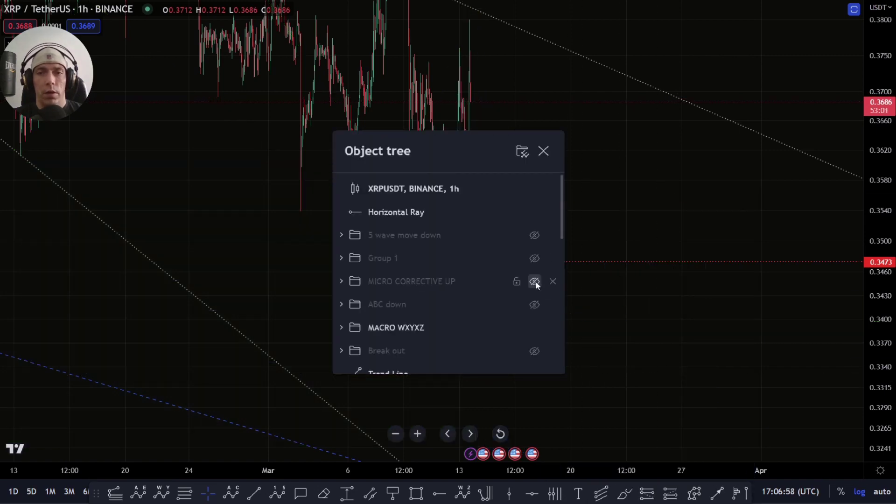
click(534, 304)
key(Escape)
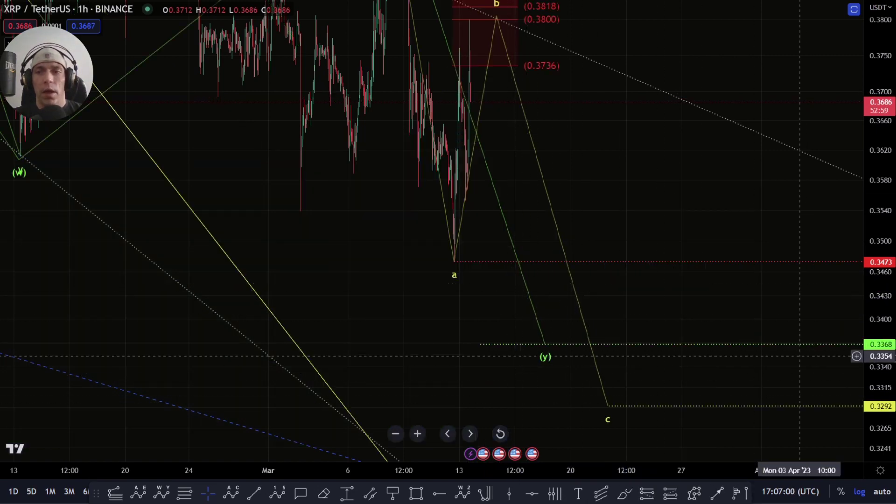
Hide the ABC down and MACRO WXYXZ groups and show the 5 wave move down group
drag(885, 291, 885, 326)
scroll(534, 236, up, 3)
scroll(494, 241, up, 2)
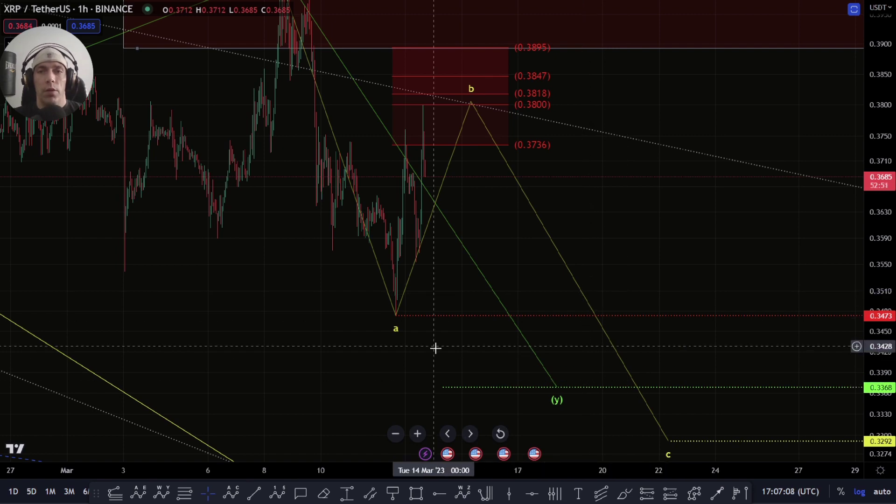
scroll(467, 364, down, 5)
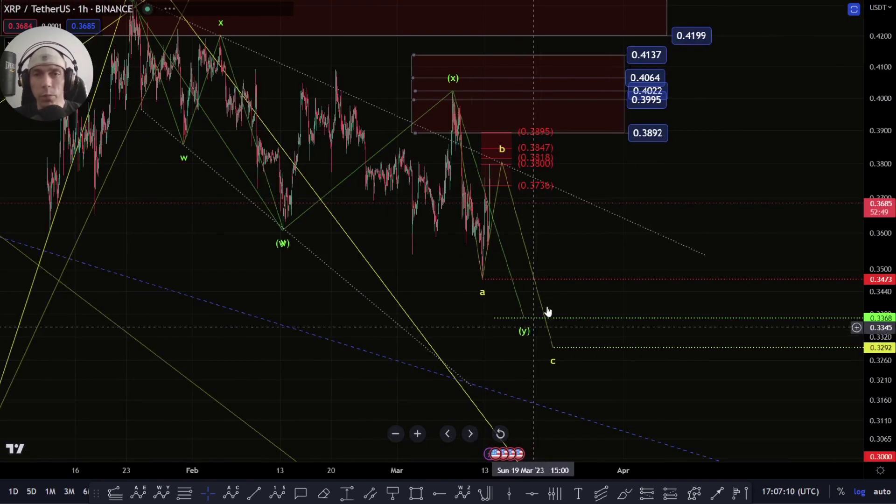
drag(536, 278, 496, 298)
right_click(540, 256)
click(623, 374)
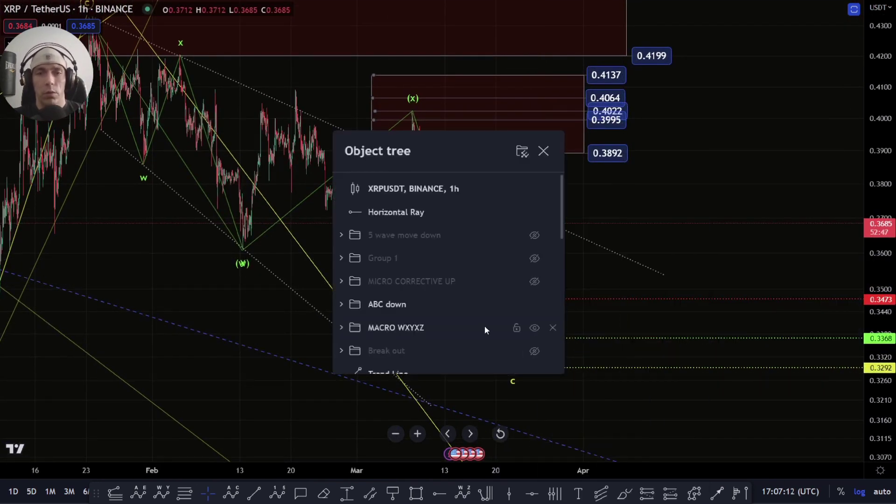
click(533, 307)
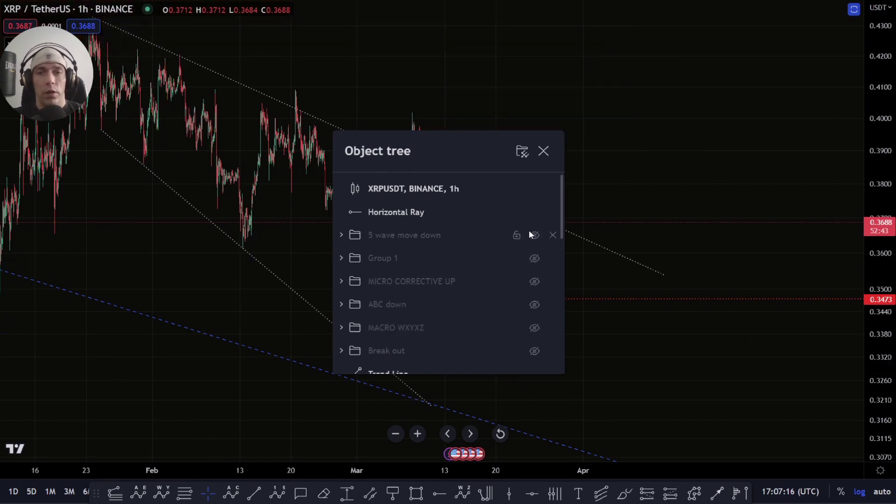
click(582, 240)
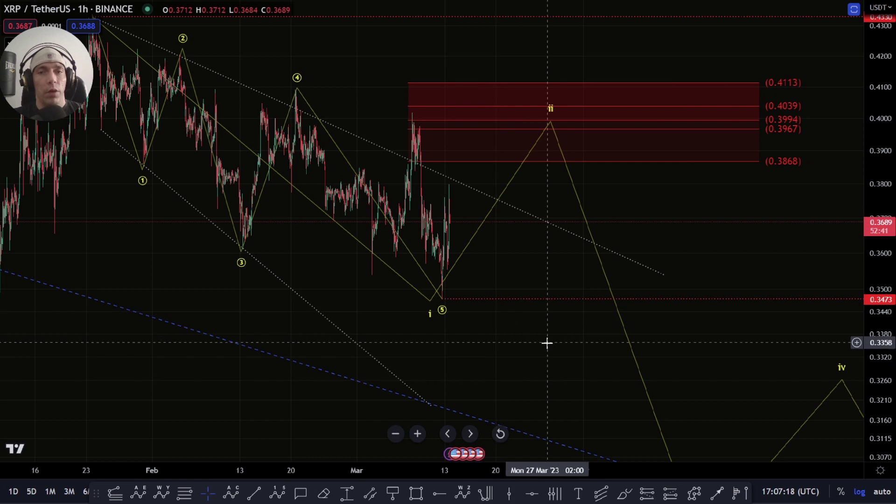
Trace the circled five-wave decline with freehand brush strokes and delete them
drag(543, 351, 519, 398)
click(624, 494)
mouse_move(71, 60)
mouse_down()
mouse_move(116, 210)
mouse_move(166, 88)
mouse_move(217, 299)
mouse_move(267, 144)
mouse_up()
mouse_move(293, 171)
mouse_down()
mouse_move(406, 355)
mouse_move(395, 330)
mouse_up()
key(Delete)
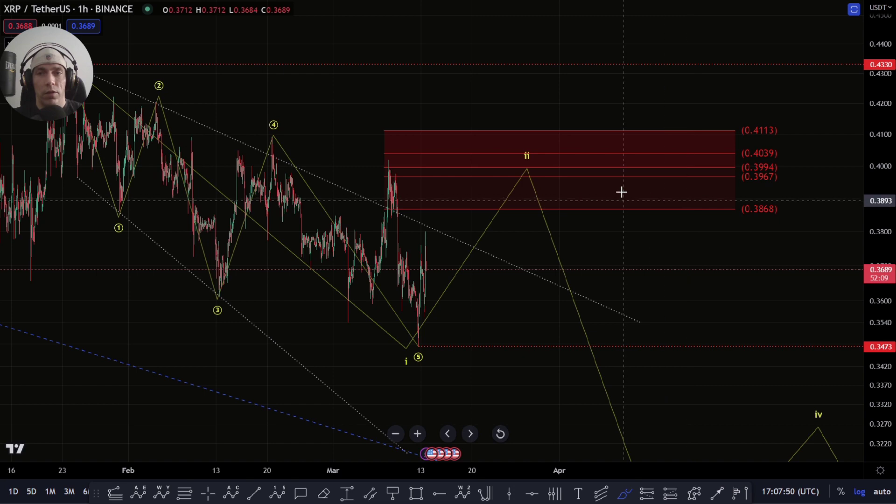
Sketch a brush path from the 9 March high to the wave 5 low, up to about 0.3800 and further down, and delete it
scroll(490, 366, up, 3)
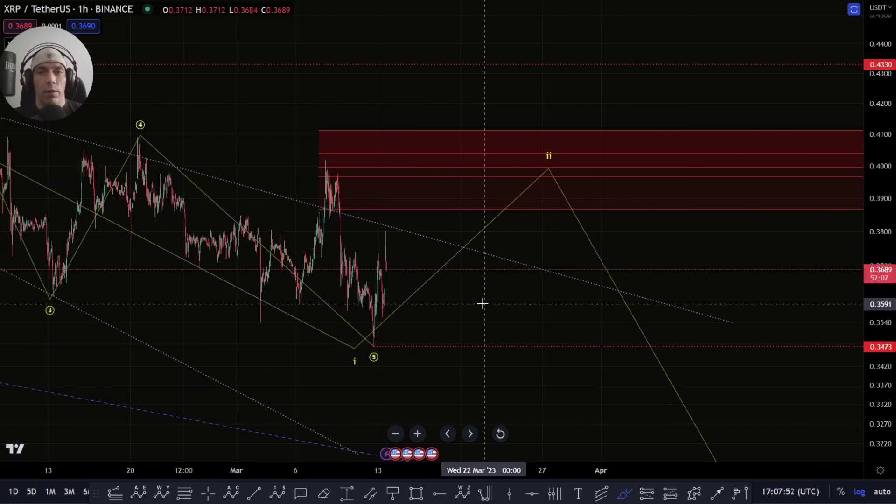
scroll(460, 195, down, 2)
drag(731, 280, 657, 253)
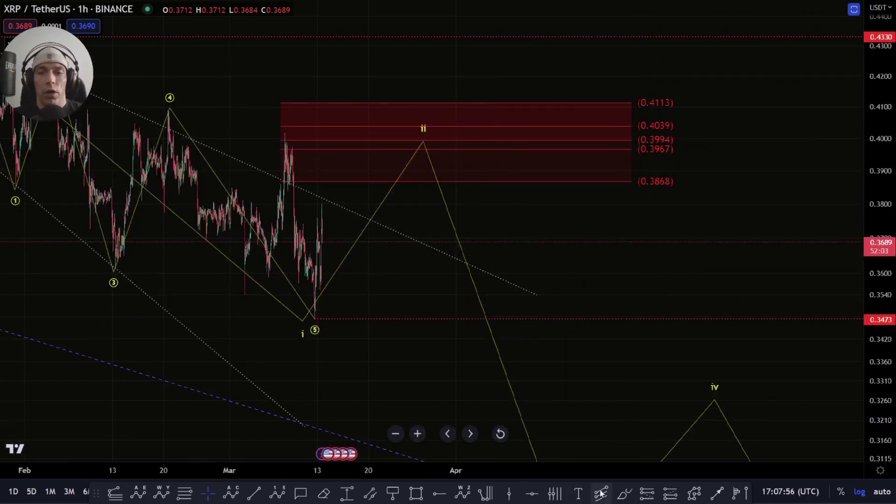
click(624, 496)
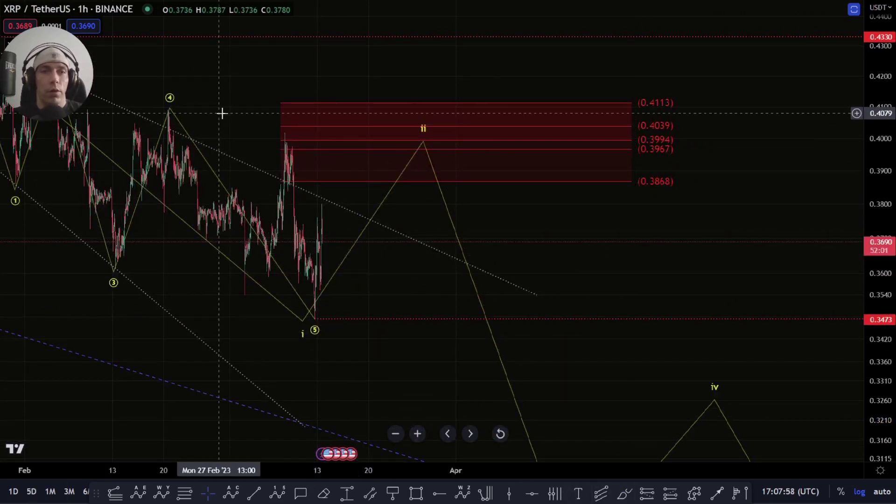
drag(220, 114, 344, 160)
click(622, 494)
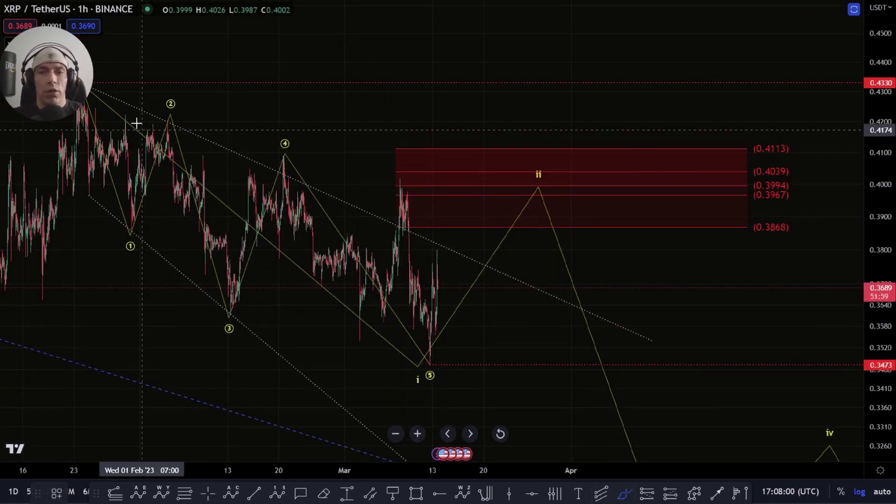
key(ctrl+z)
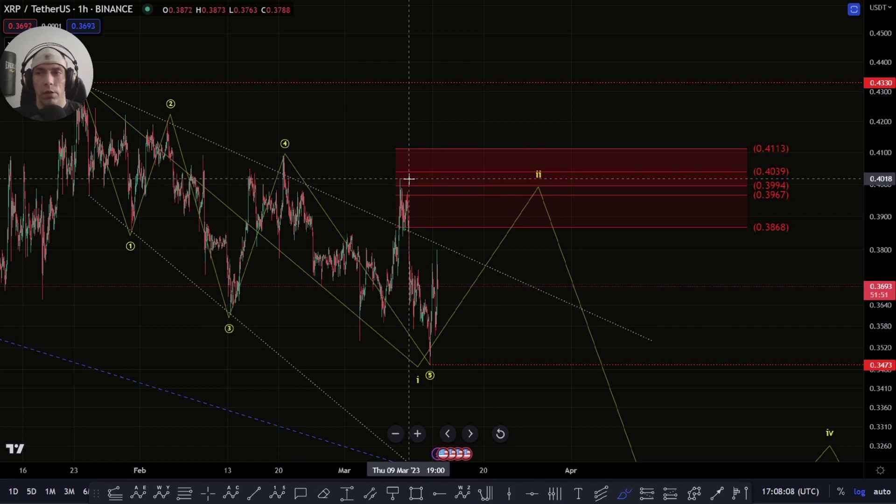
drag(400, 188, 435, 336)
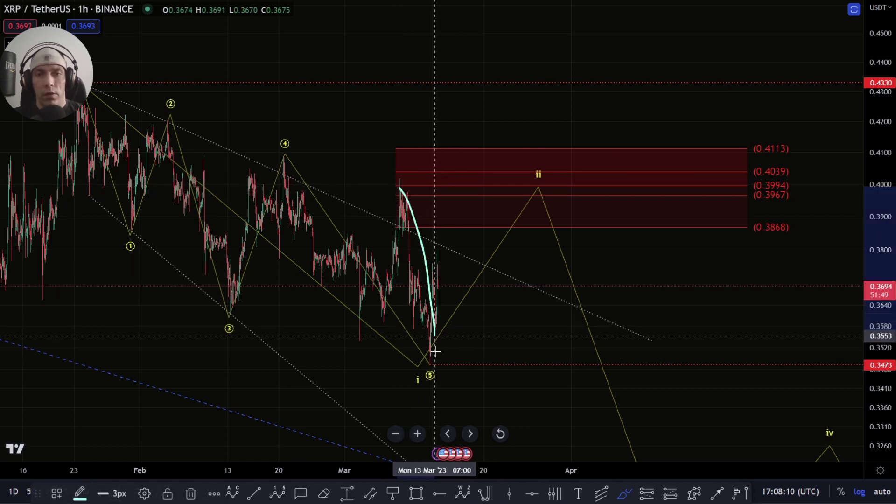
mouse_move(448, 247)
mouse_down()
mouse_move(504, 451)
mouse_move(549, 411)
mouse_move(573, 473)
mouse_up()
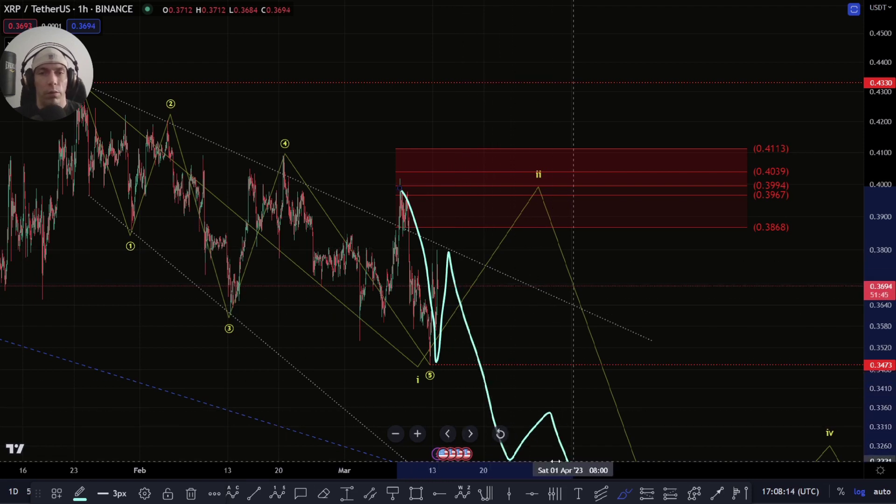
key(Delete)
Sketch the decline after wave 4 and a projected drop from the red resistance zone with the brush, and remove the strokes
right_click(892, 346)
click(607, 257)
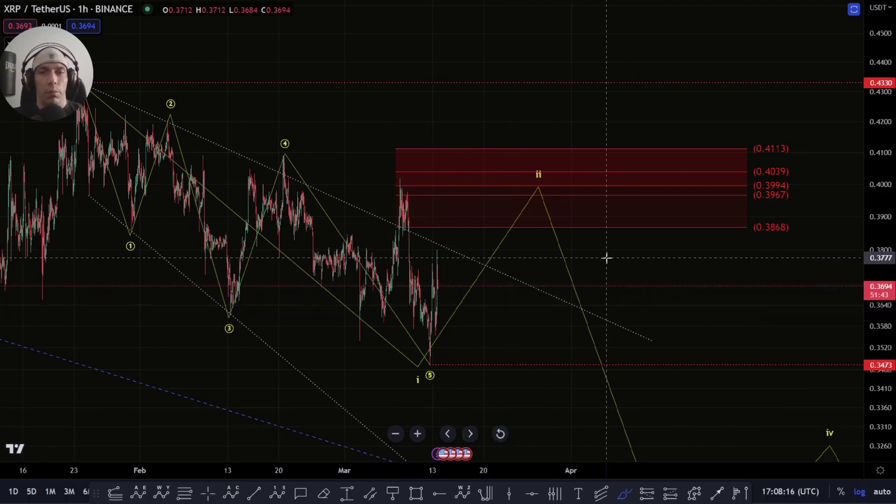
drag(618, 271, 626, 188)
key(Delete)
drag(327, 132, 348, 279)
key(ctrl+z)
mouse_move(277, 144)
mouse_down()
mouse_move(301, 205)
mouse_move(315, 286)
mouse_move(349, 237)
mouse_move(363, 372)
mouse_move(400, 310)
mouse_up()
mouse_move(398, 189)
mouse_down()
mouse_move(420, 366)
mouse_move(437, 262)
mouse_move(483, 437)
mouse_move(530, 460)
mouse_up()
key(Delete)
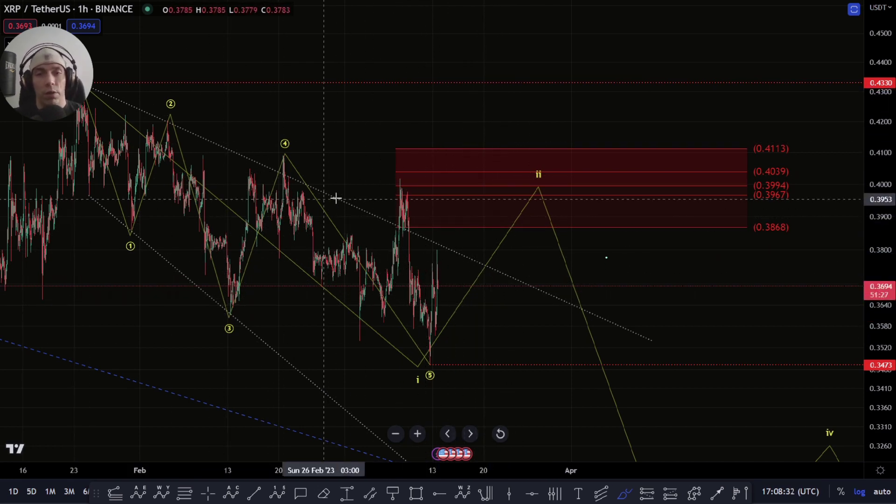
Sketch brush strokes around the circled wave 5 low near 0.3473 and undo them
scroll(500, 350, up, 6)
drag(354, 329, 386, 280)
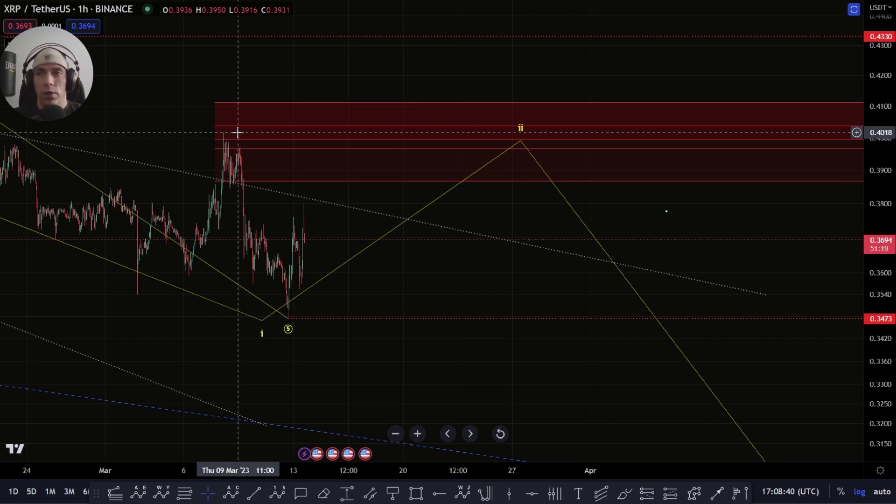
scroll(276, 376, up, 5)
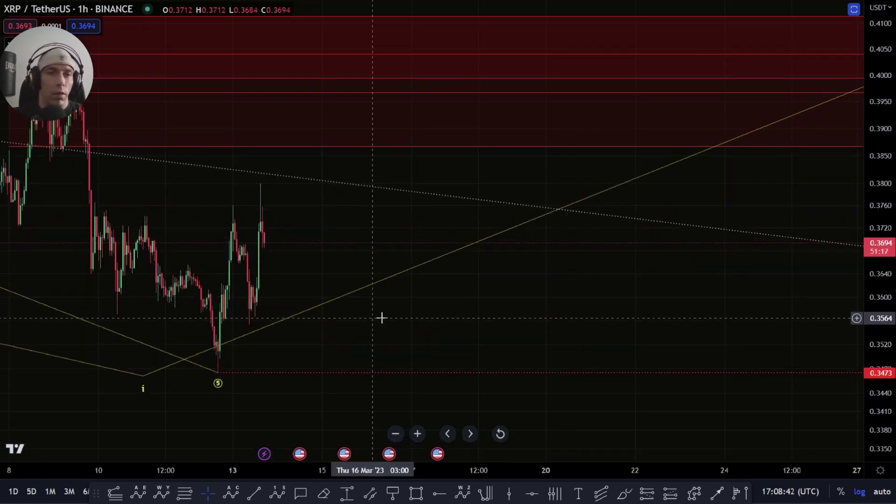
drag(370, 318, 435, 319)
click(623, 493)
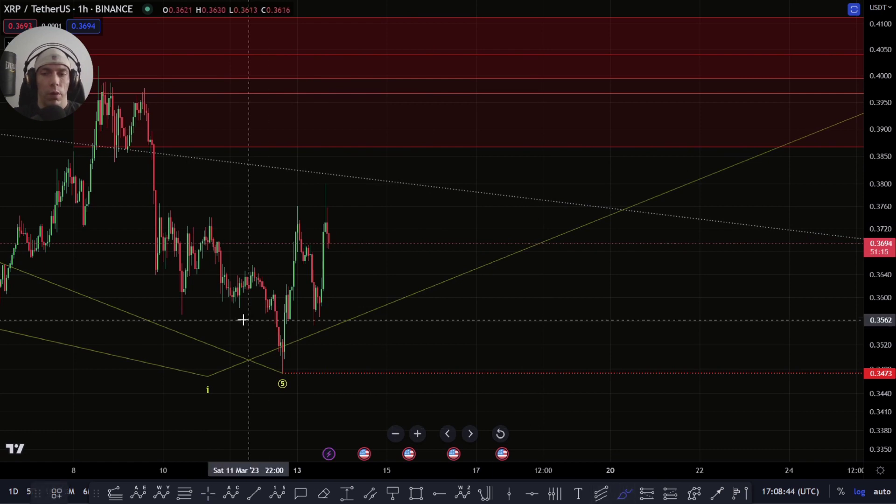
mouse_move(276, 366)
mouse_down()
mouse_move(296, 217)
mouse_move(315, 321)
mouse_move(324, 186)
mouse_move(412, 414)
mouse_up()
drag(354, 363, 329, 368)
key(ctrl+z)
key(ctrl+z)
key(ctrl+z)
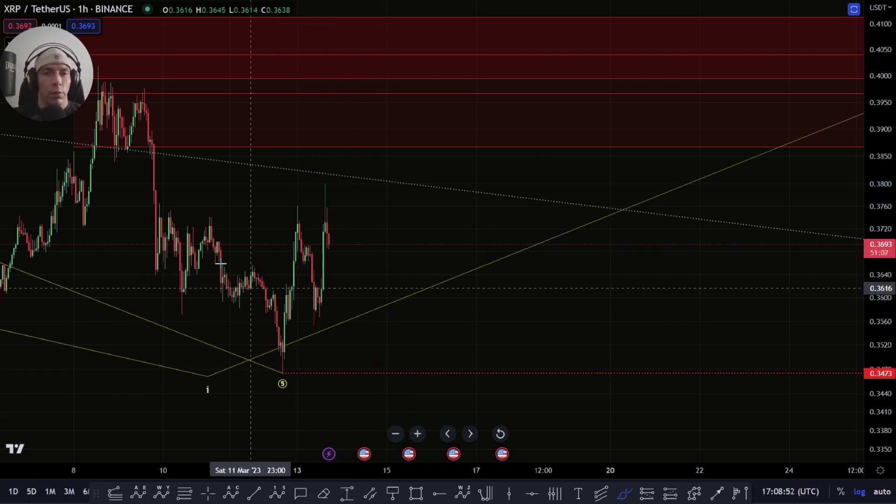
Show the MICRO CORRECTIVE UP group and hide the 5 wave move down group in the object tree
scroll(275, 266, down, 3)
scroll(308, 271, down, 2)
scroll(420, 275, down, 3)
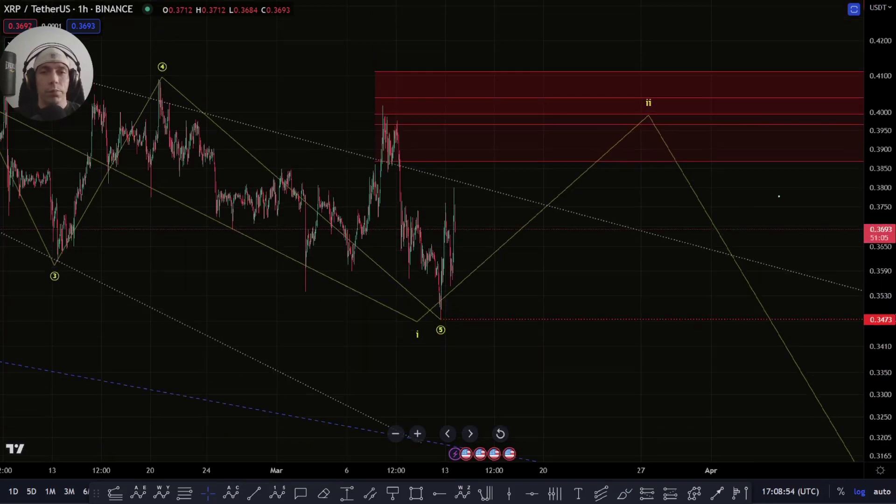
scroll(563, 264, down, 3)
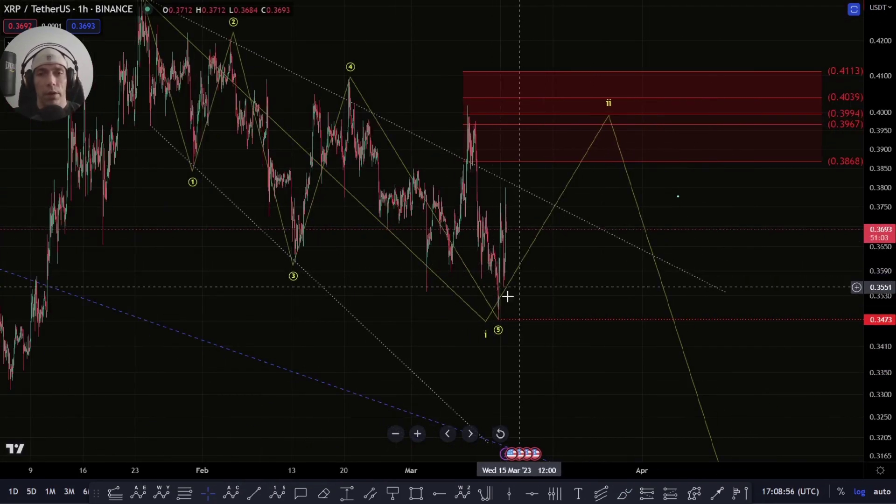
right_click(578, 318)
click(621, 376)
scroll(532, 294, down, 2)
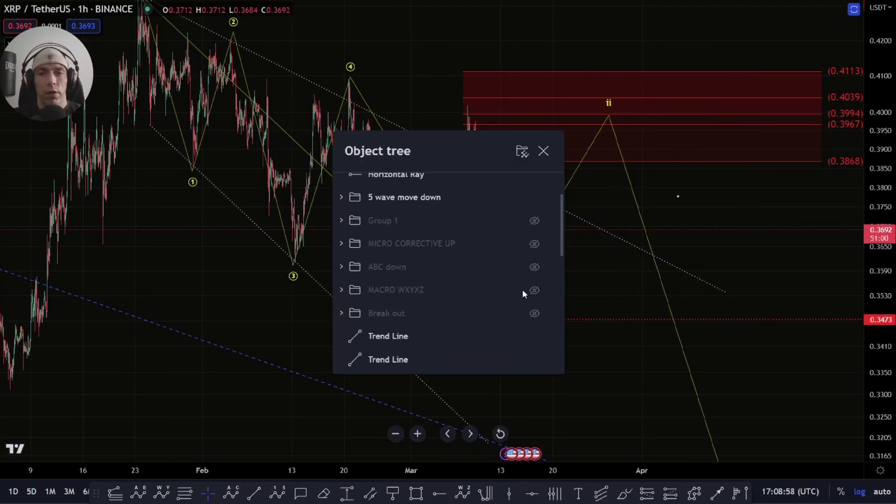
click(534, 313)
click(535, 314)
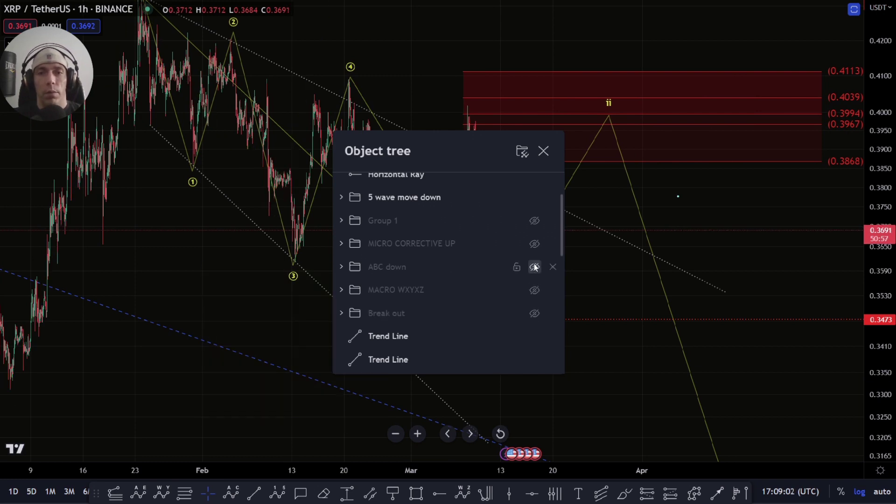
click(534, 244)
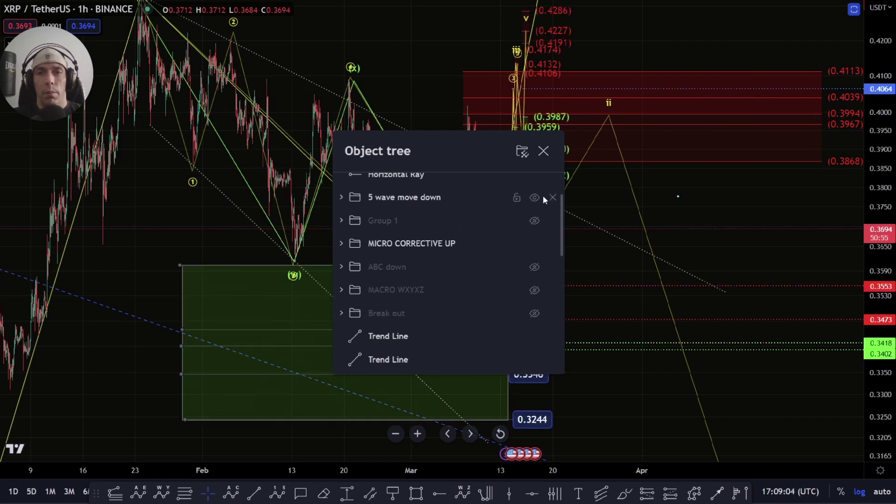
click(535, 197)
scroll(665, 282, up, 8)
click(543, 151)
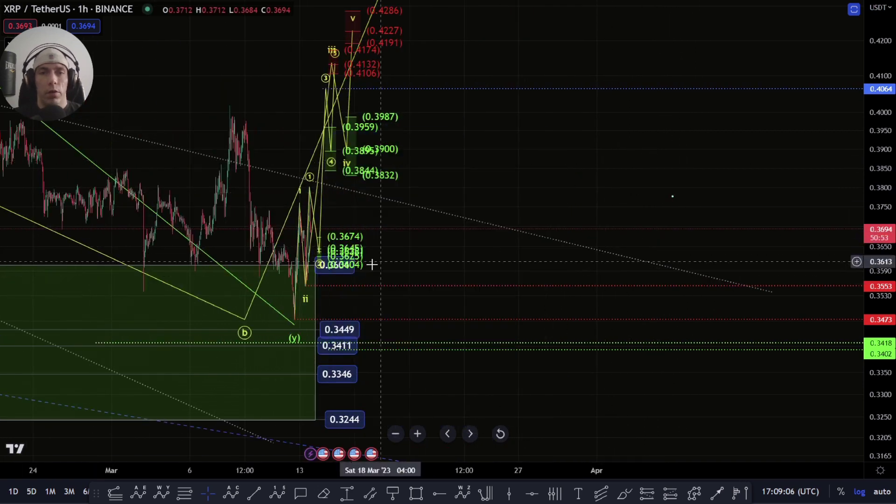
Circle the area around the 0.3553 level below the circled wave 2 support zone with the brush, and undo the stroke
scroll(375, 264, up, 10)
drag(893, 316, 893, 237)
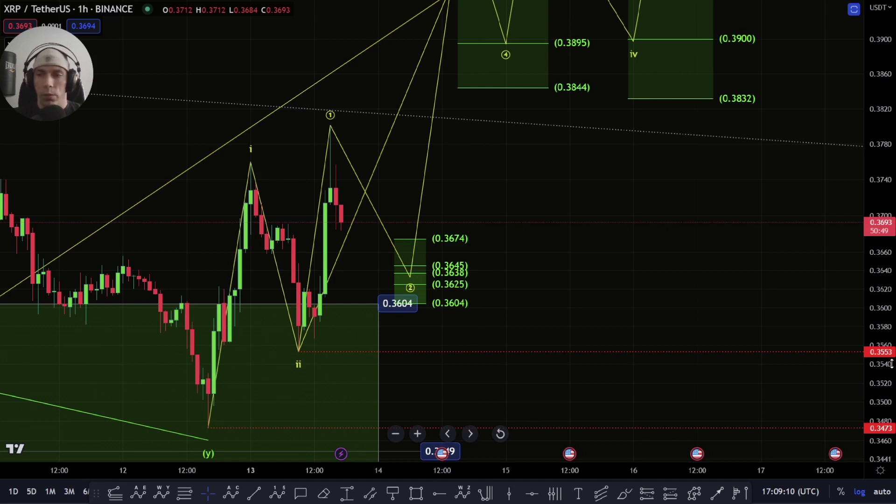
drag(564, 405, 550, 354)
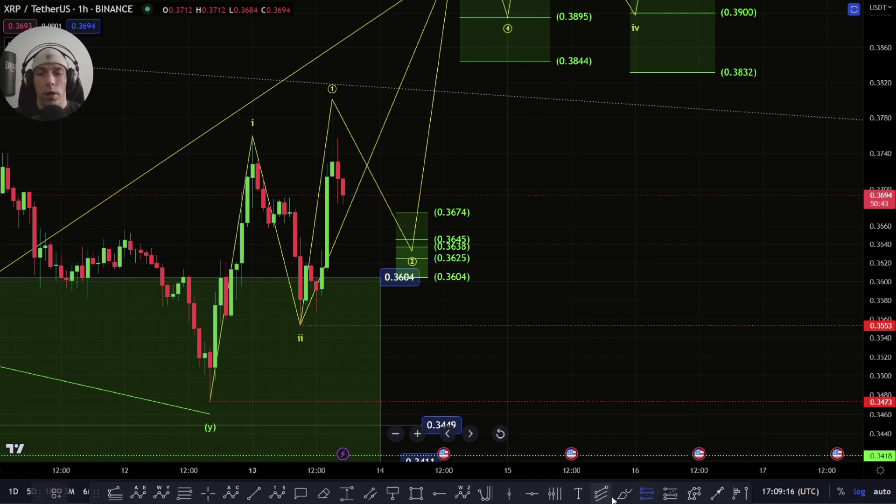
click(629, 494)
mouse_move(426, 294)
mouse_down()
mouse_move(504, 343)
mouse_move(358, 296)
mouse_up()
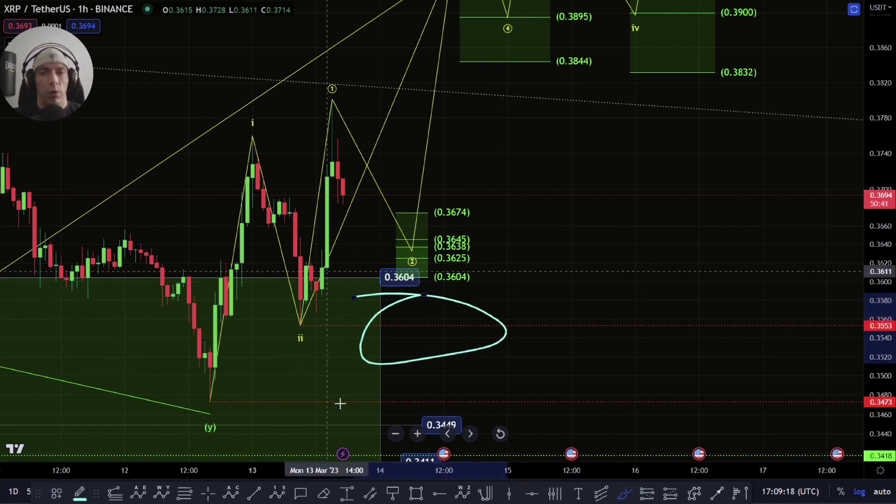
key(ctrl+z)
key(Escape)
drag(880, 144, 880, 245)
mouse_move(537, 173)
mouse_down()
mouse_move(510, 284)
mouse_move(541, 216)
mouse_up()
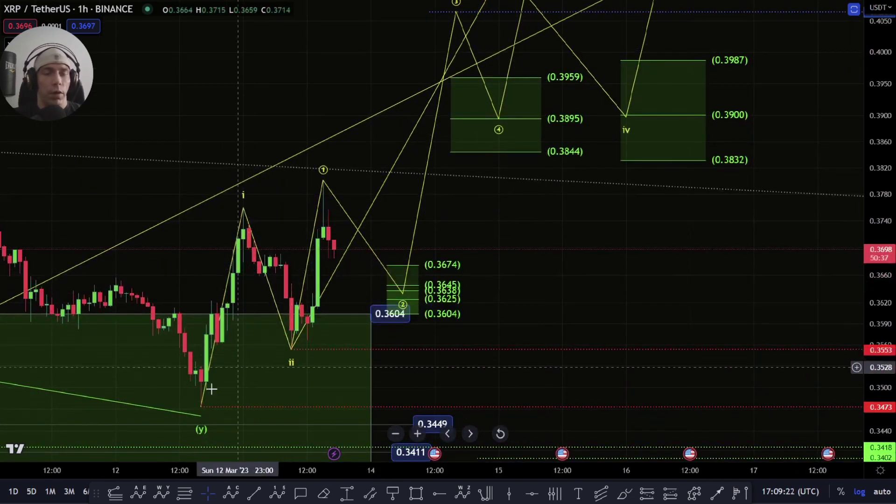